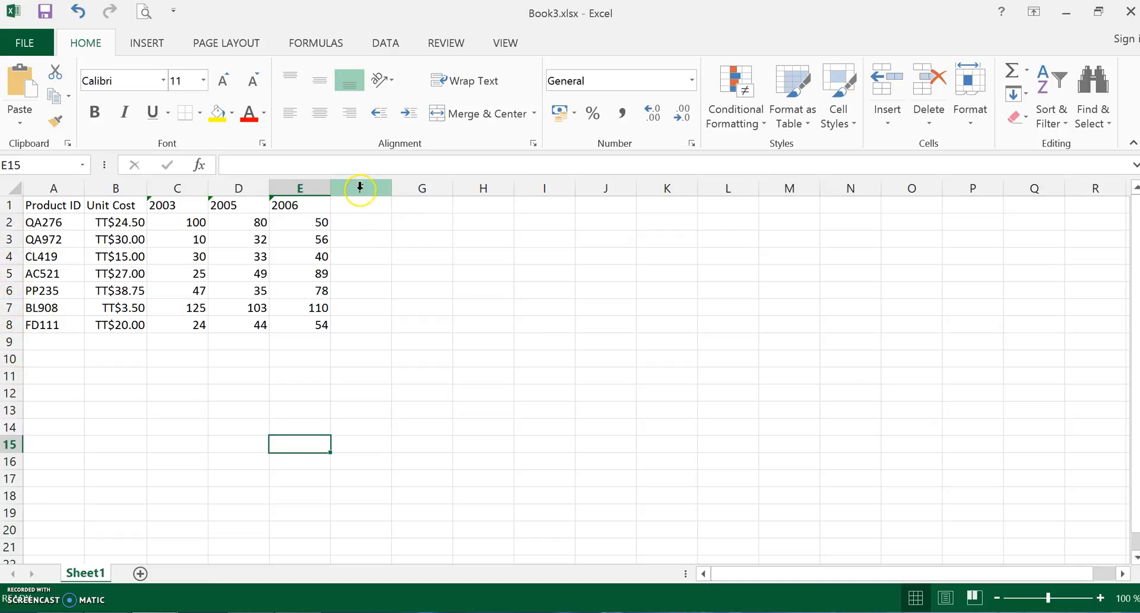
- Examine the product table's IDs, unit costs and the figures under the 2003, 2005 and 2006 headings
click(424, 308)
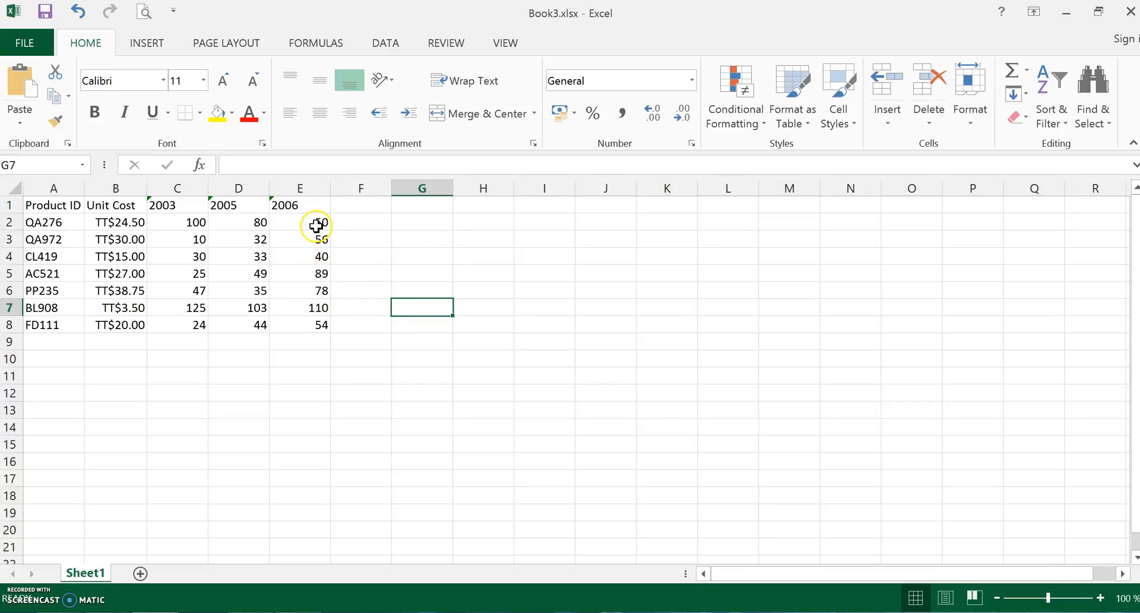
click(303, 362)
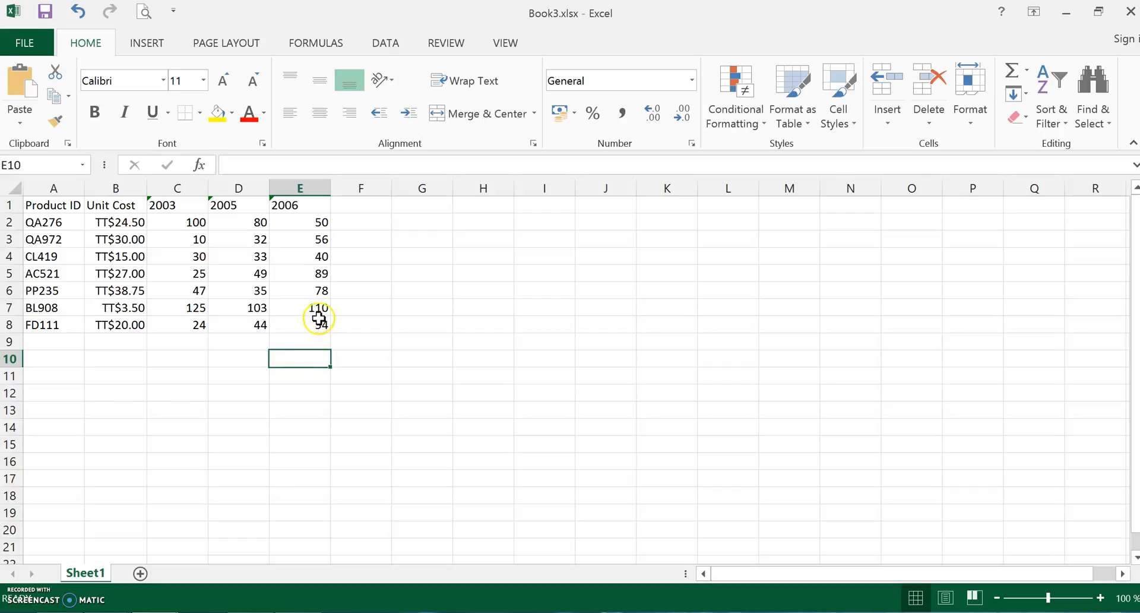
click(258, 273)
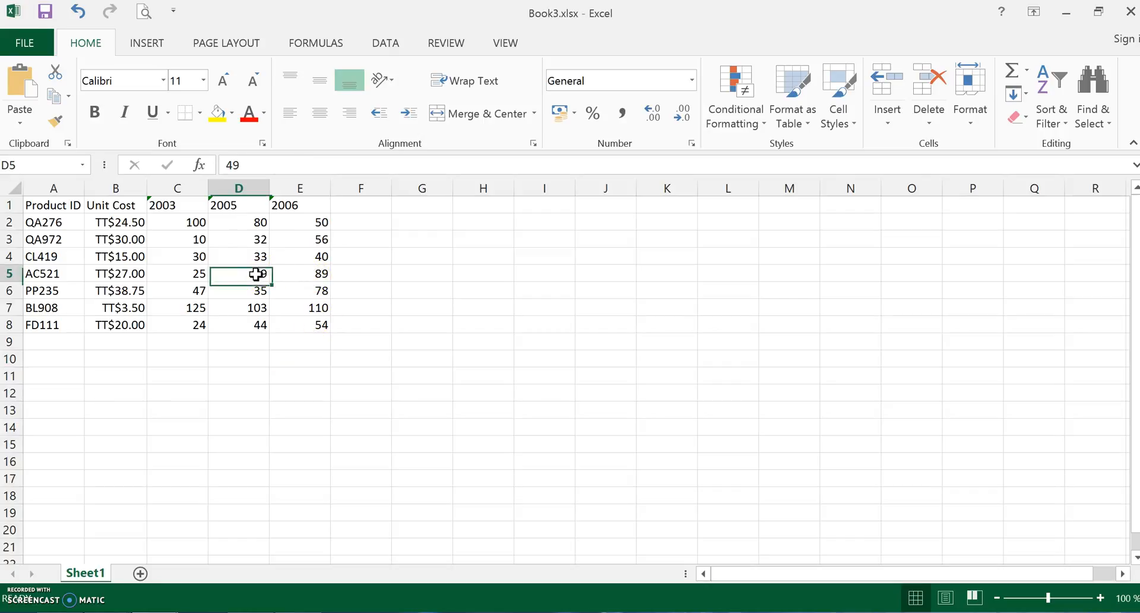
click(301, 276)
click(132, 274)
click(198, 309)
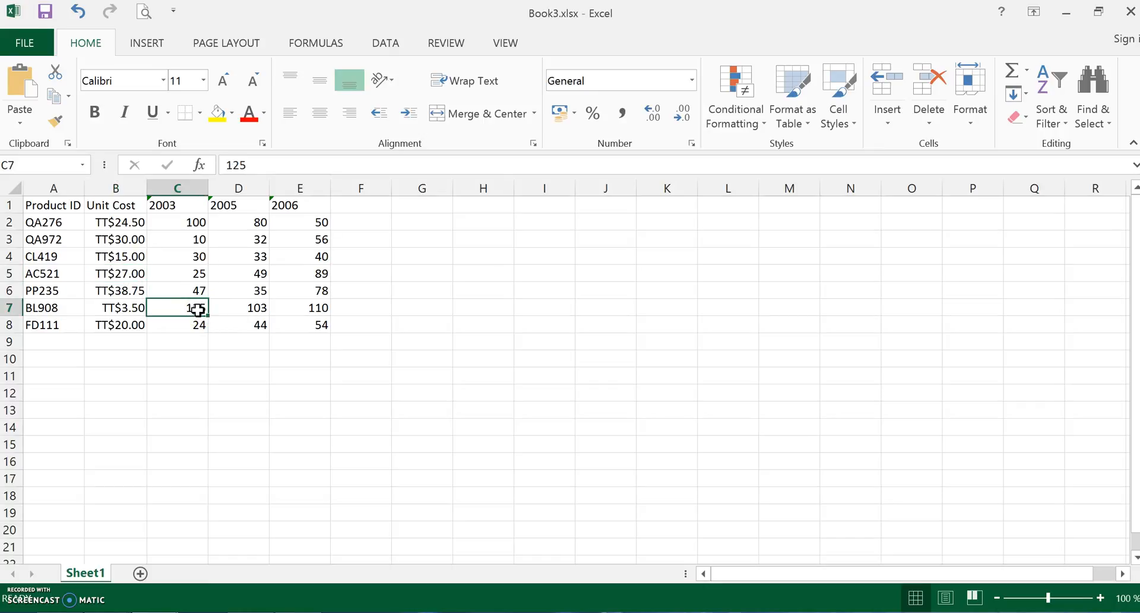
click(40, 245)
click(41, 256)
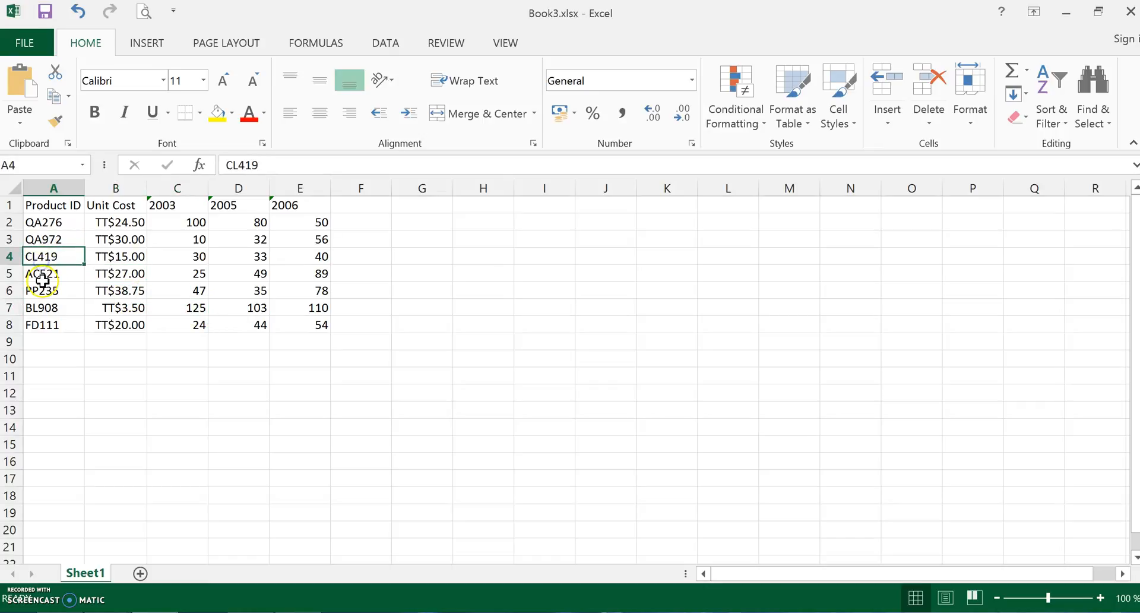
click(43, 275)
click(102, 207)
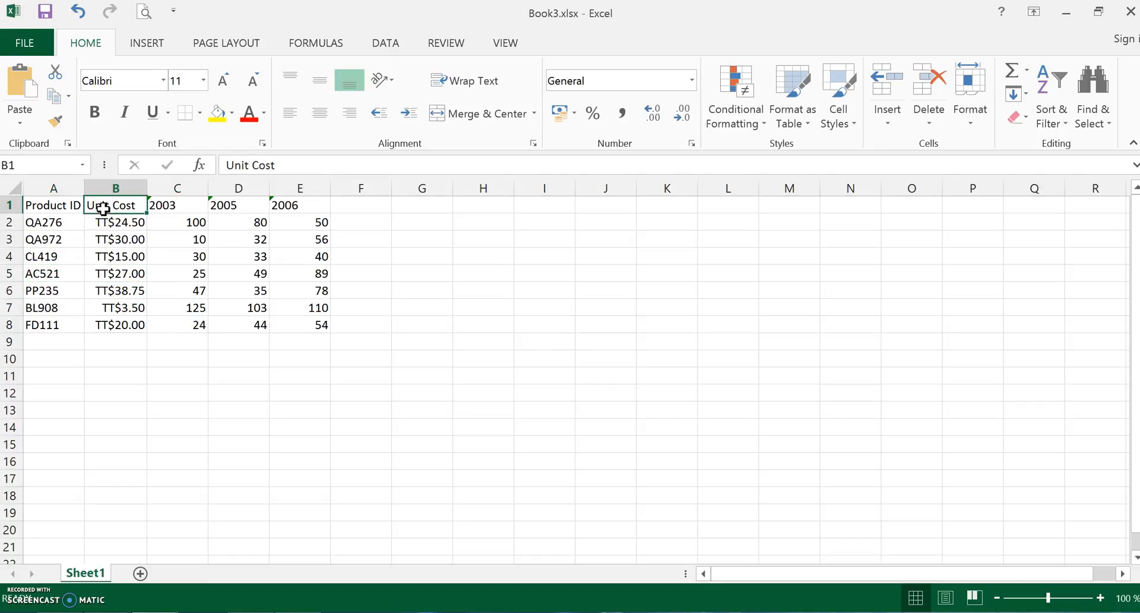
click(169, 205)
click(238, 204)
click(280, 204)
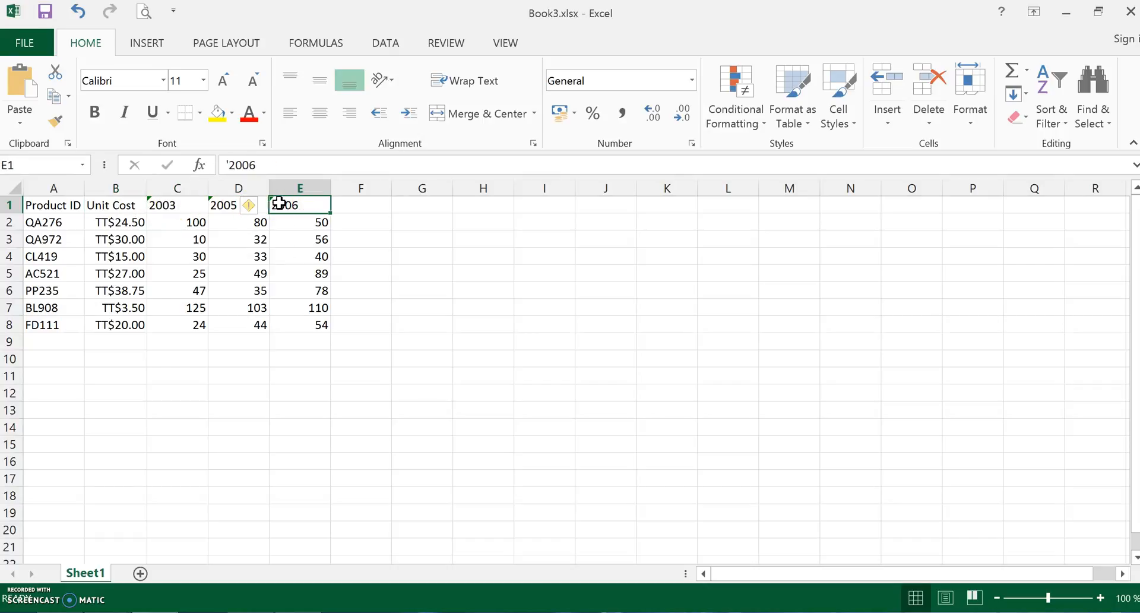
click(413, 204)
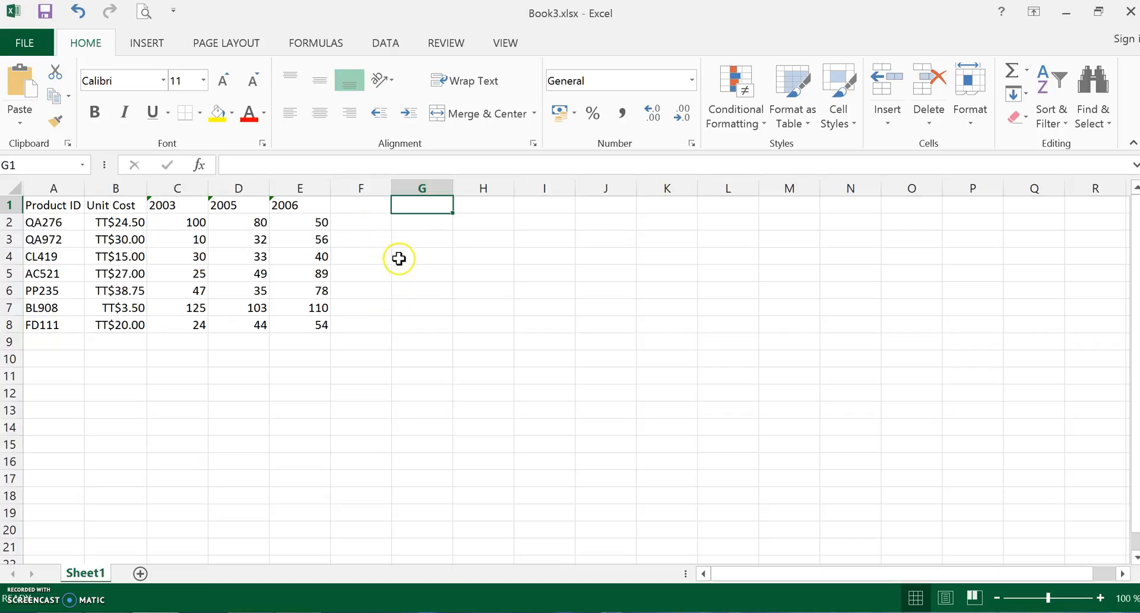
- Enter the formula =C2+D2+E2 in cell F2 to total the first product's yearly figures
click(361, 220)
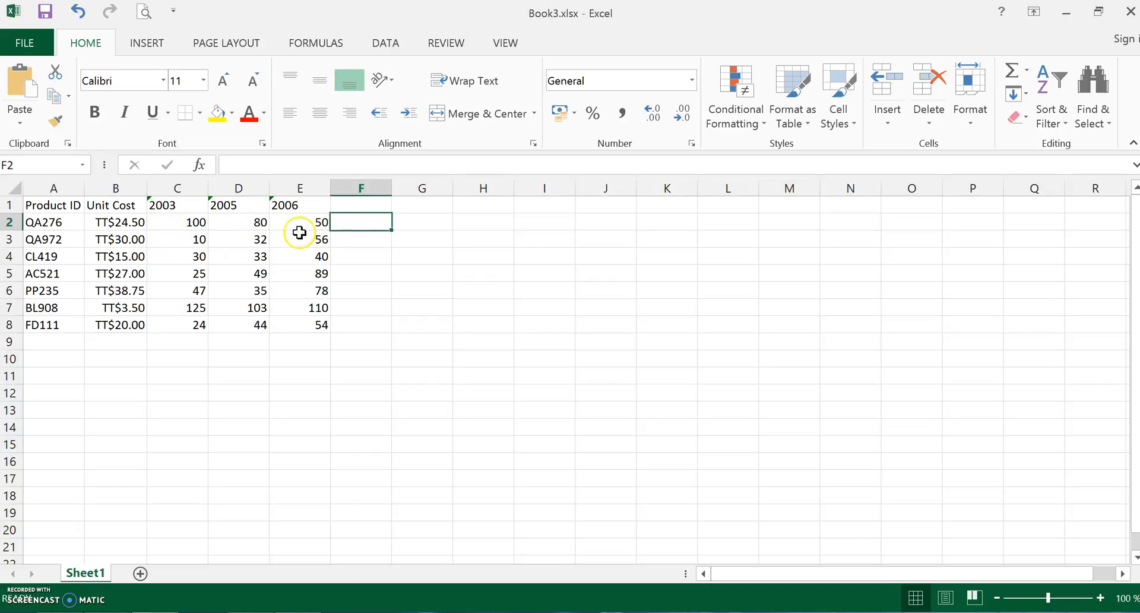
click(377, 164)
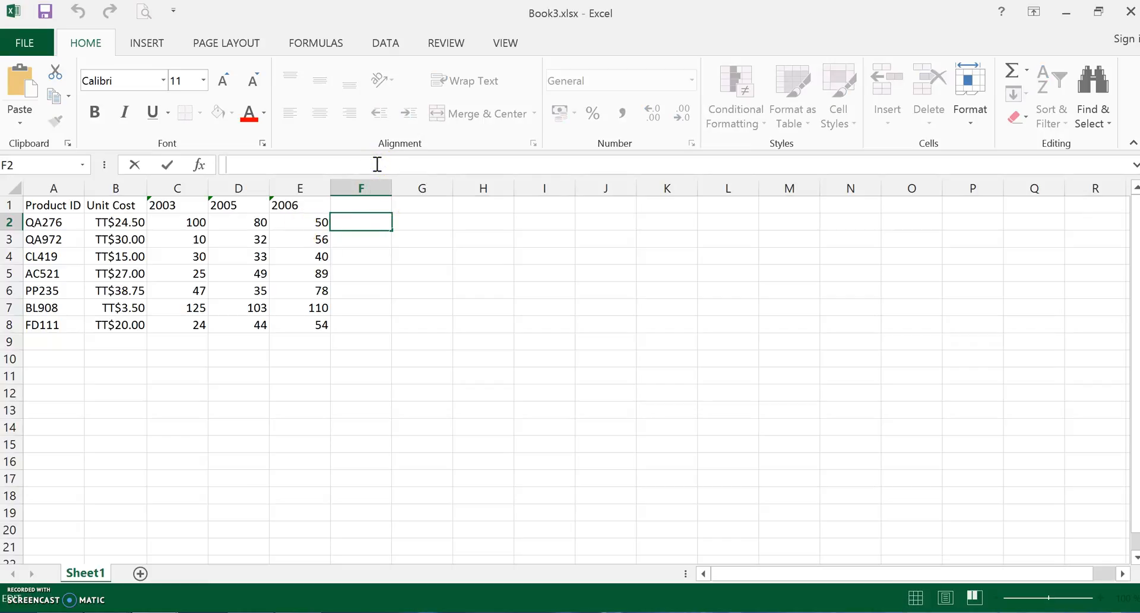
text(=)
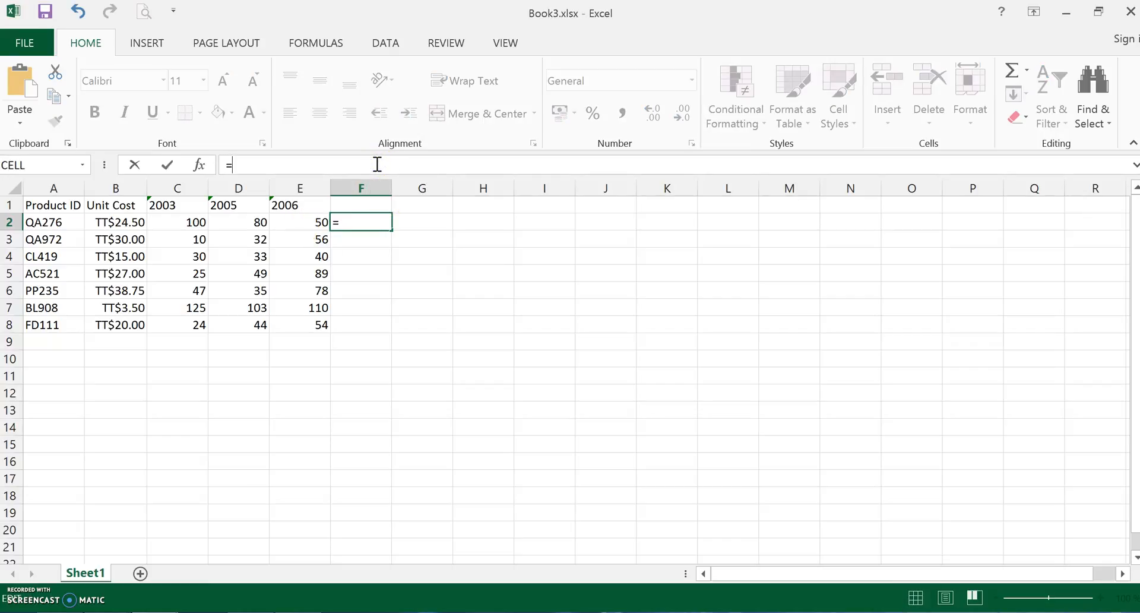
click(182, 222)
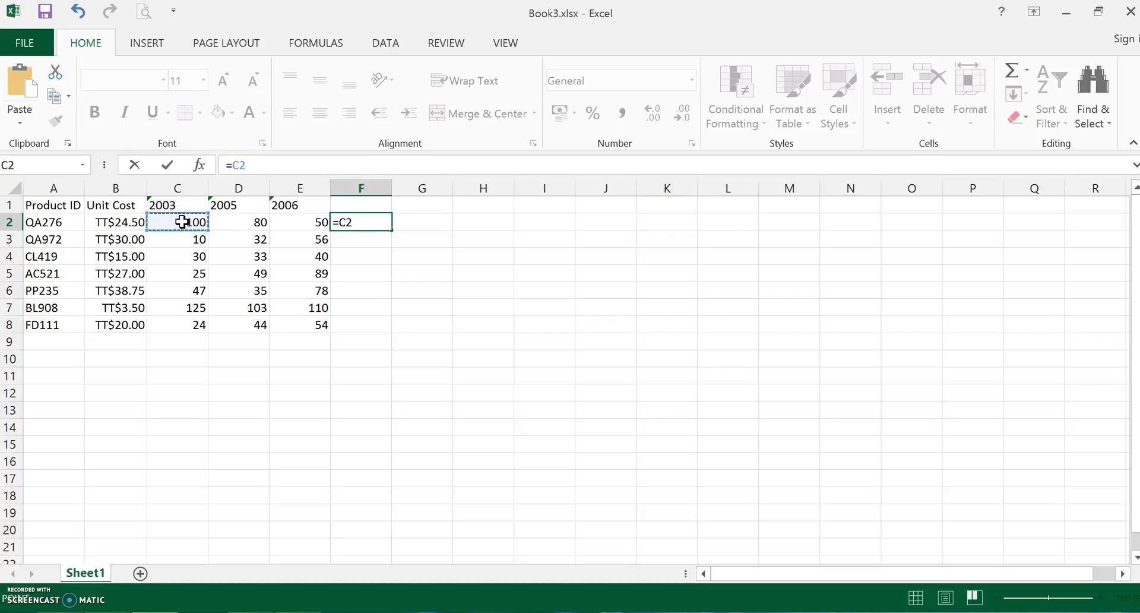
text(+)
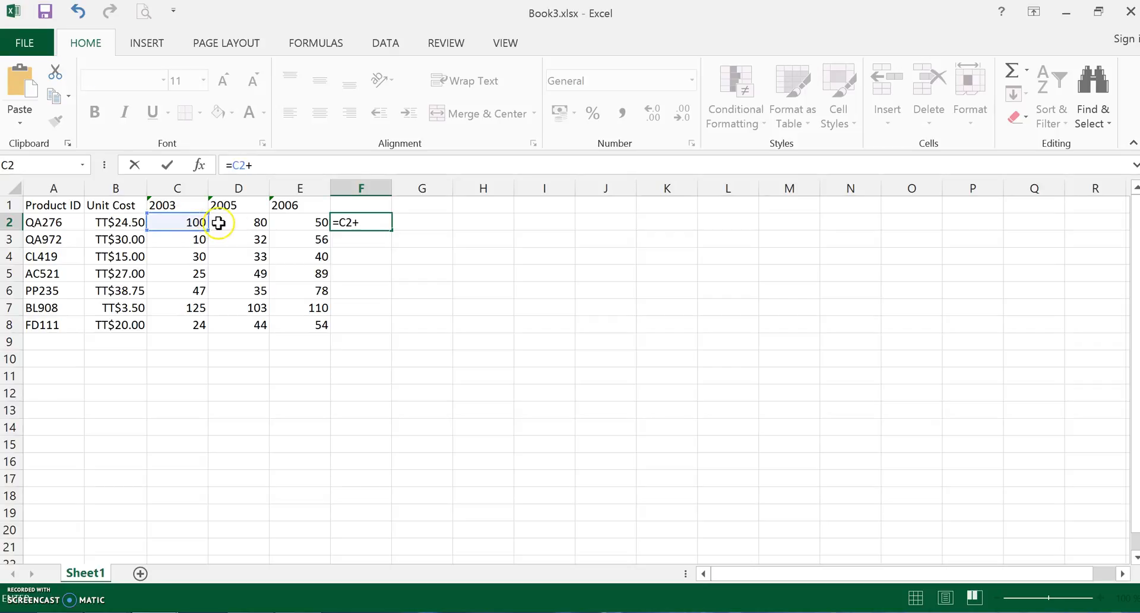
click(240, 223)
text(+)
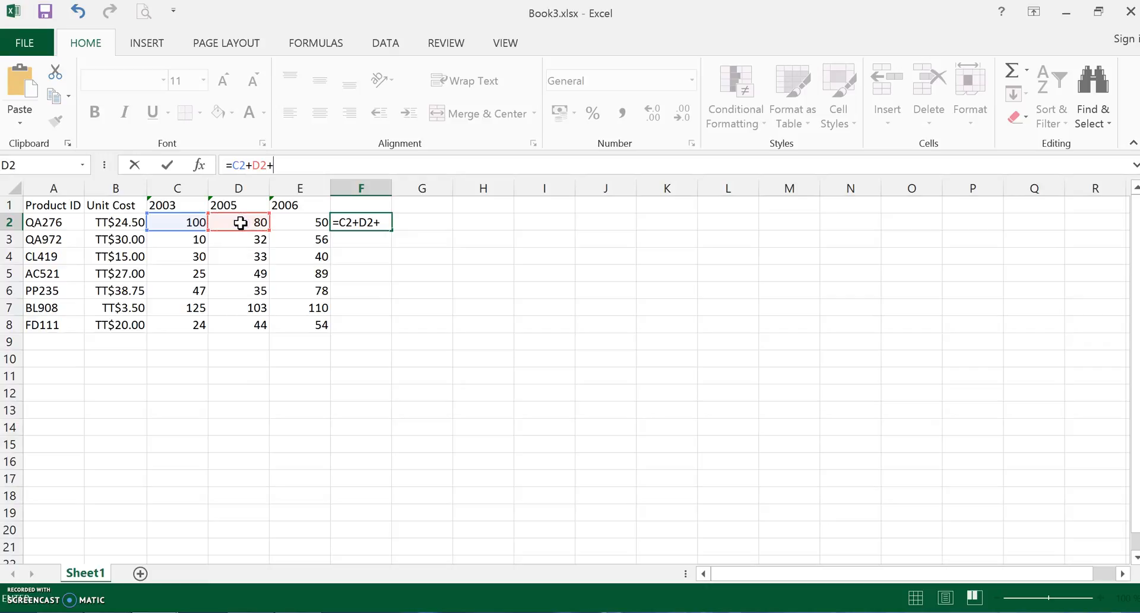
click(311, 224)
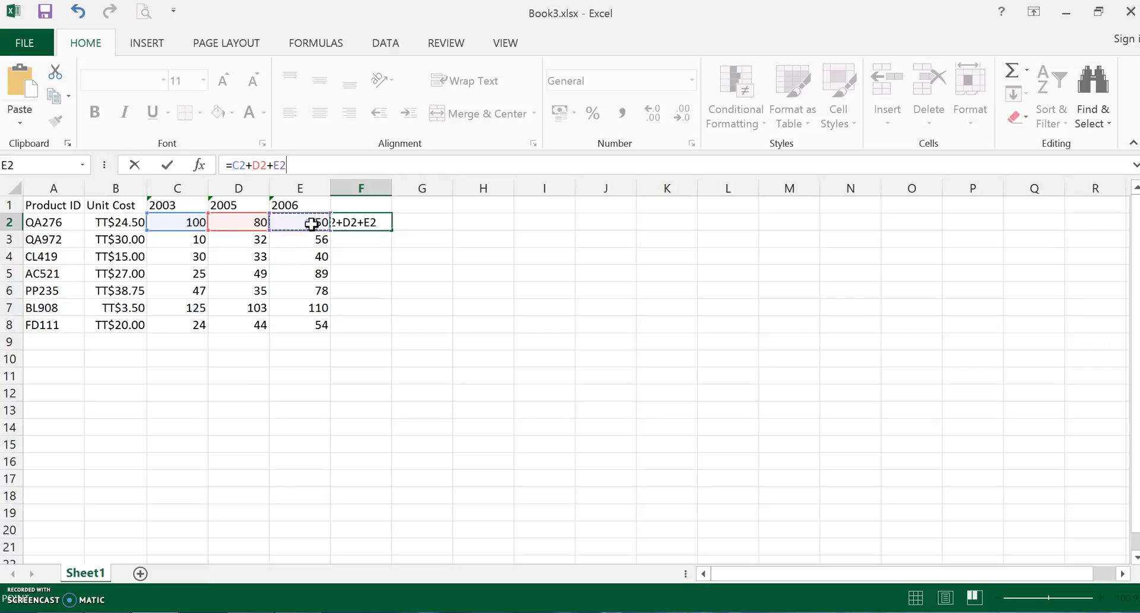
key(Return)
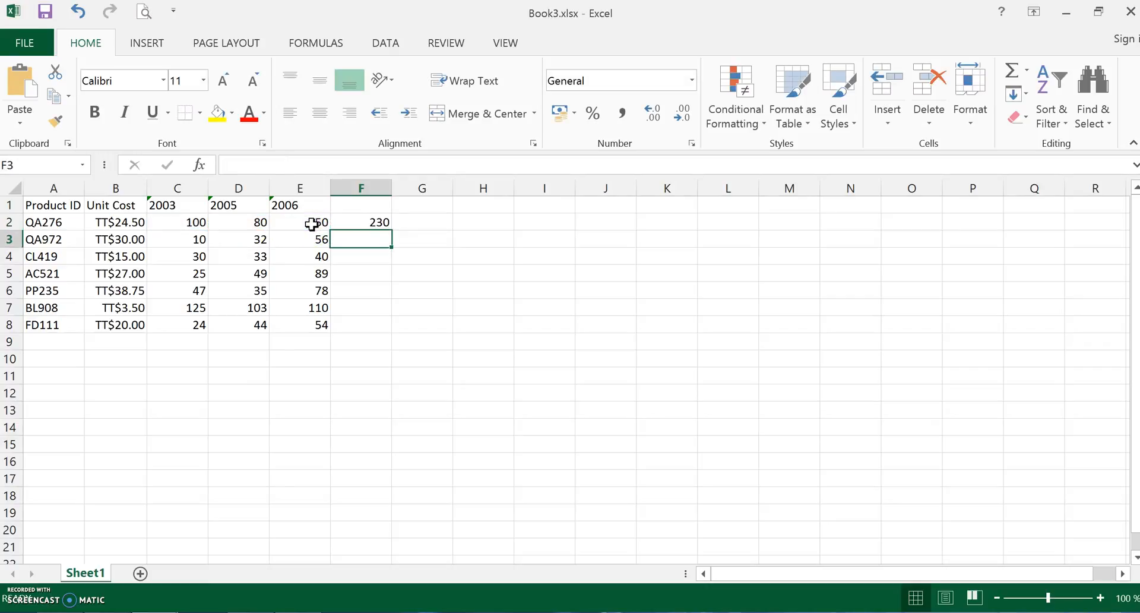
- Copy the total formula from F2 down through F8 for the remaining products
click(378, 223)
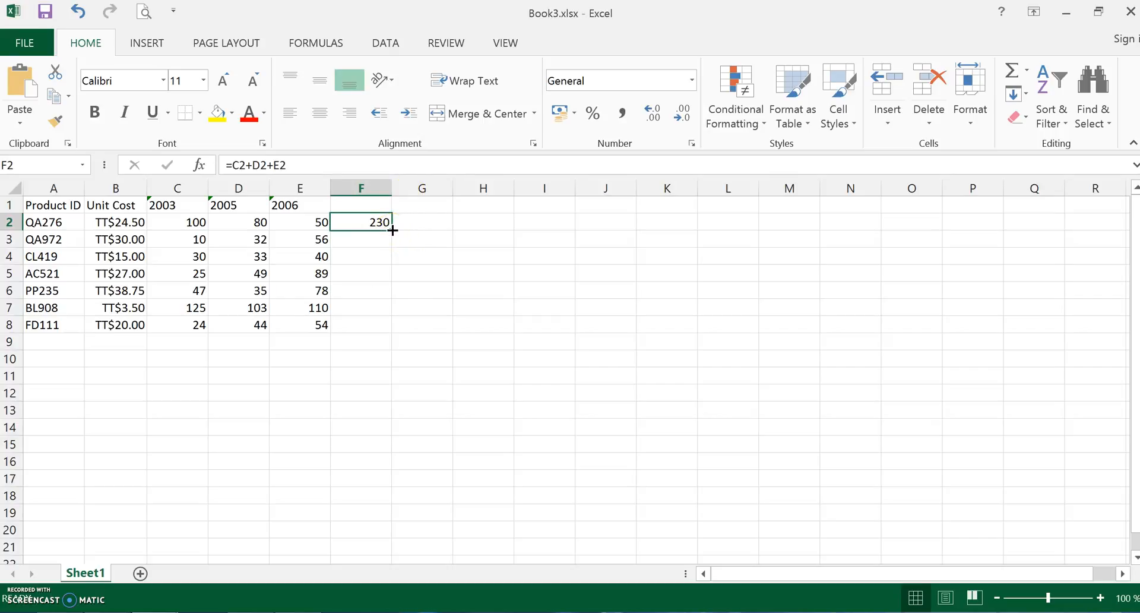
drag(392, 230, 376, 336)
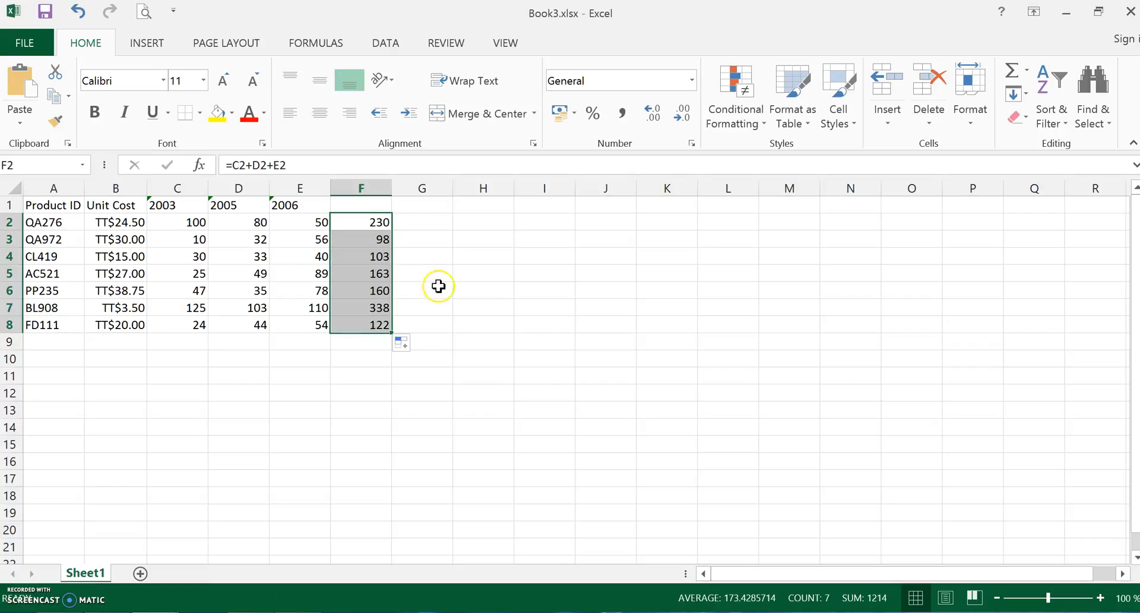
click(456, 277)
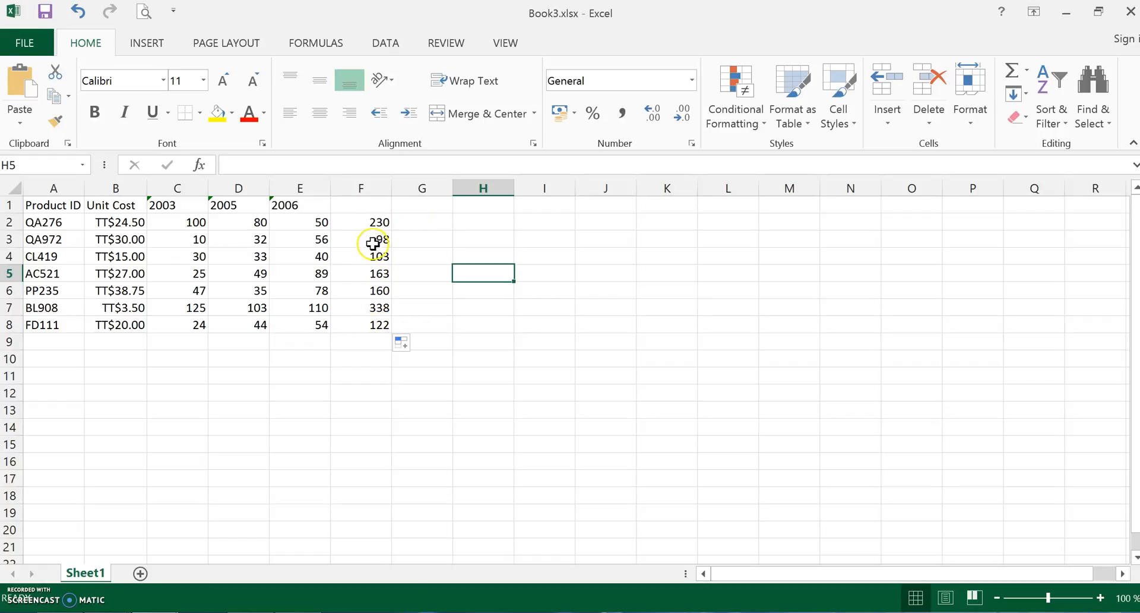
- Enter the heading Total in cell F1 above the summed figures
click(371, 203)
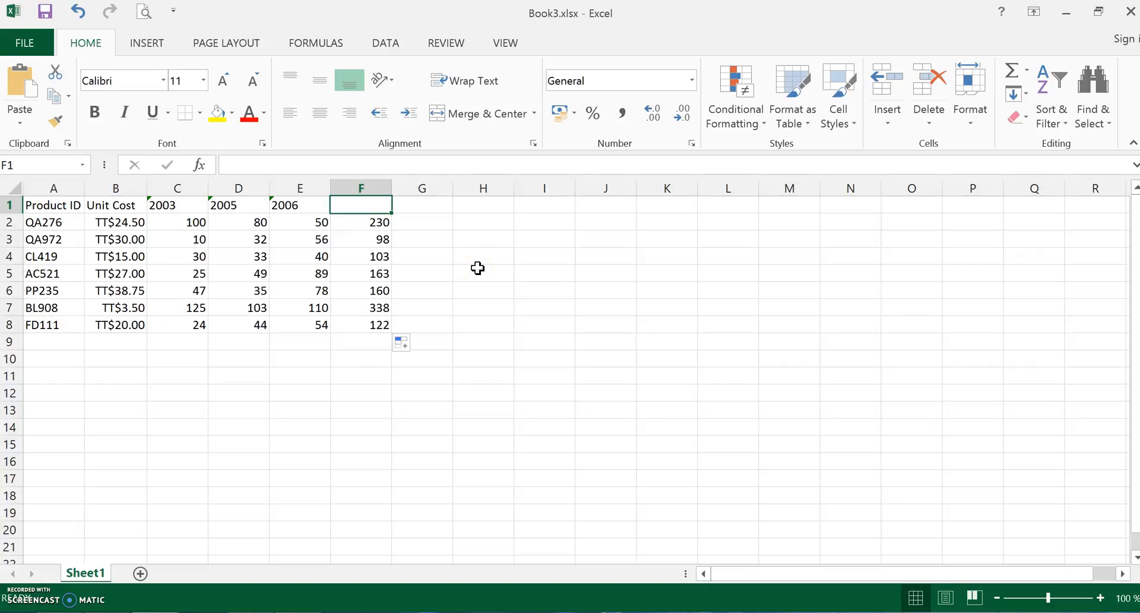
text(T)
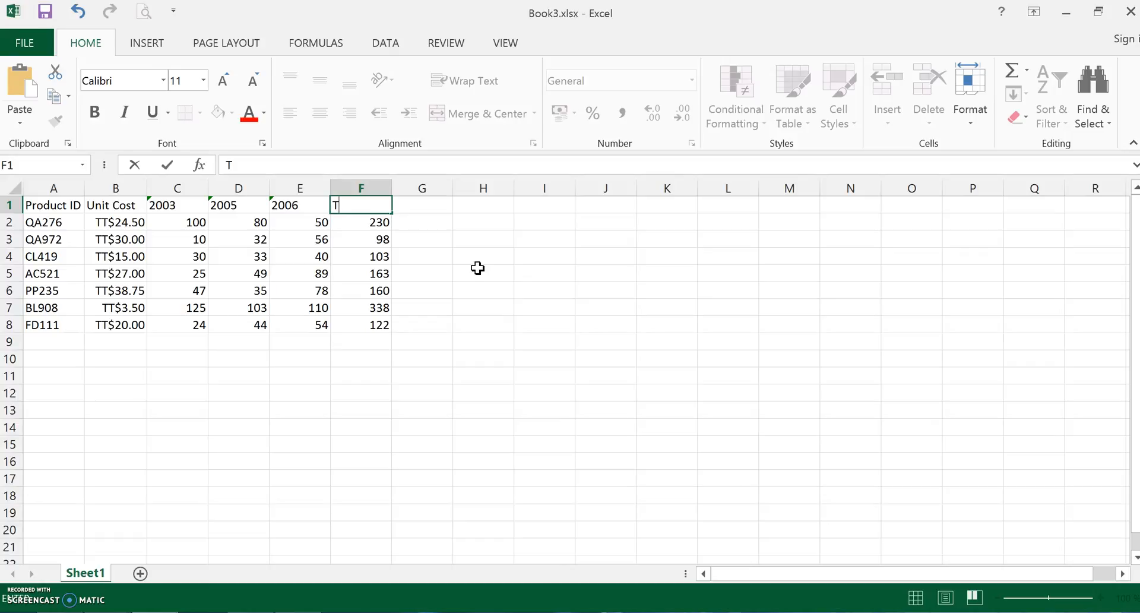
key(Return)
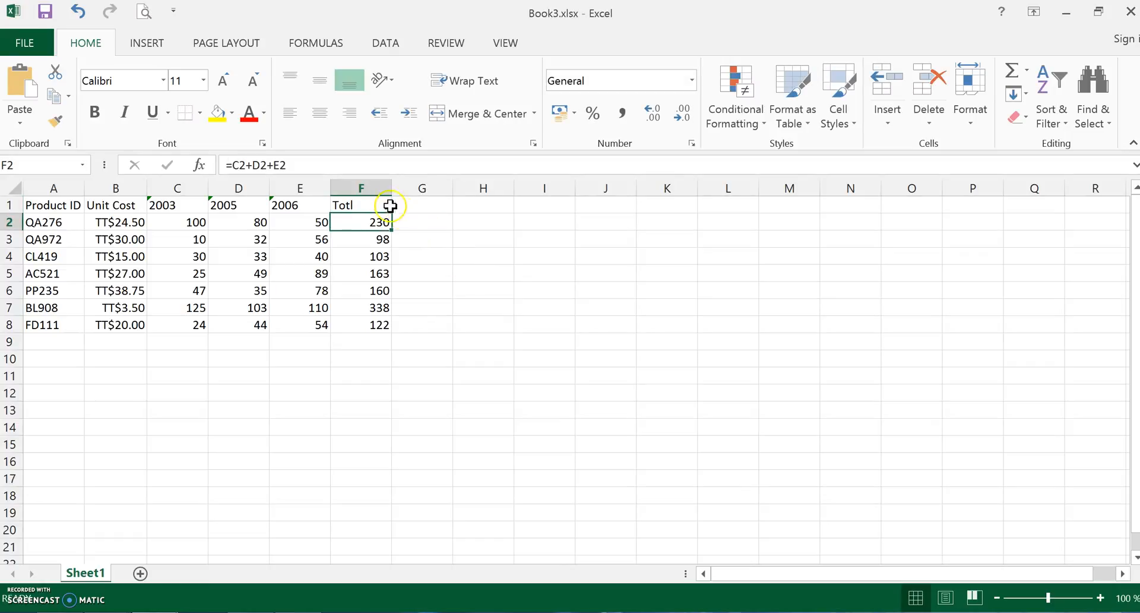
double_click(360, 206)
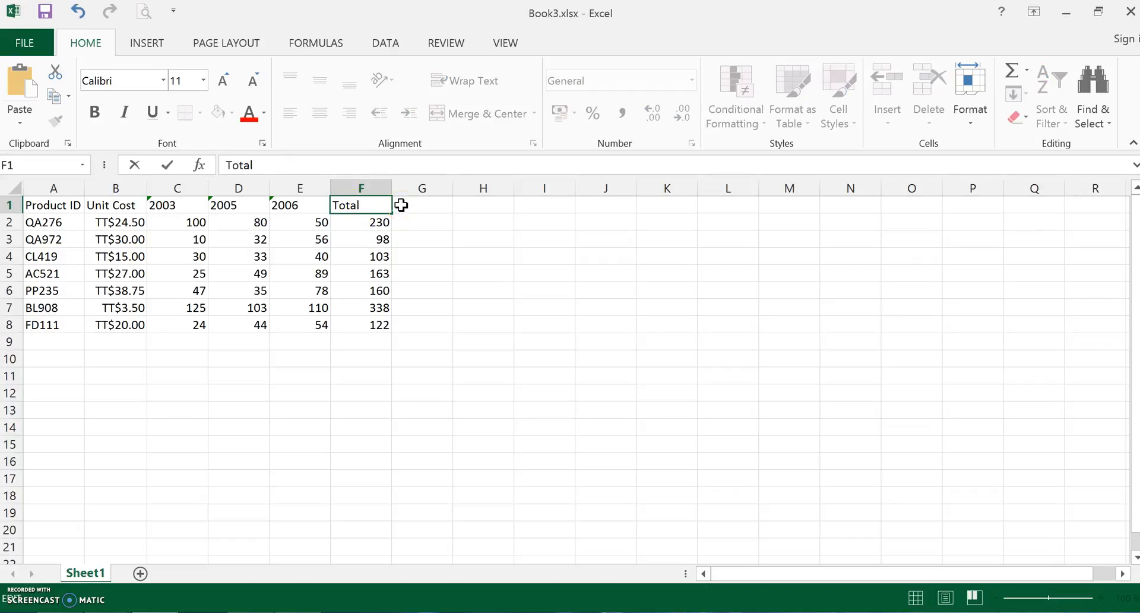
click(169, 166)
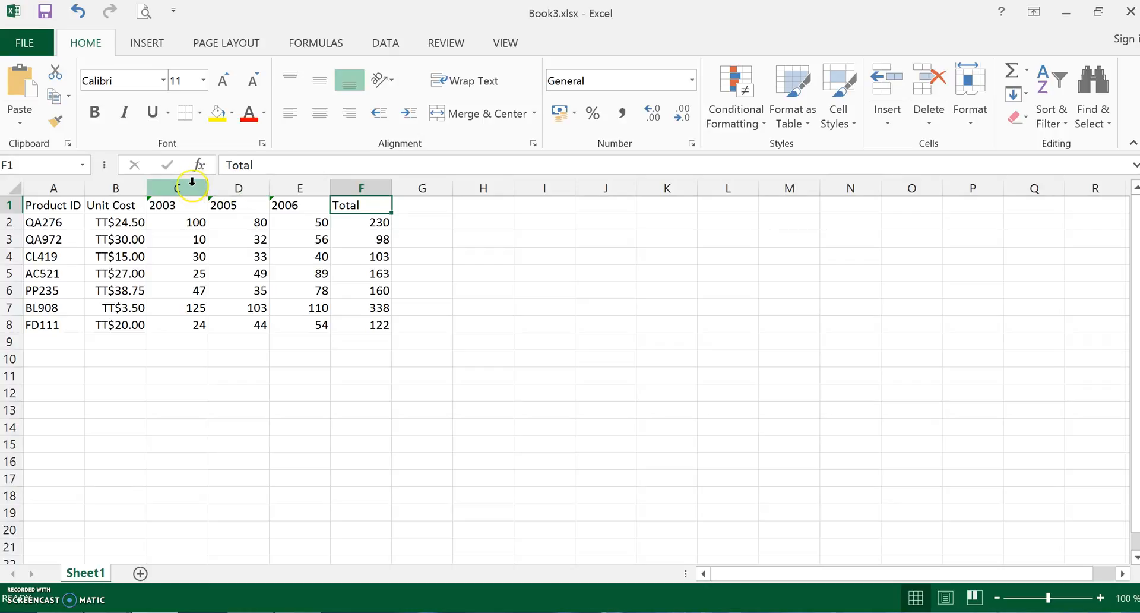
- Insert a new column before the 2005 column and enter 2004 as its heading in D1
right_click(226, 182)
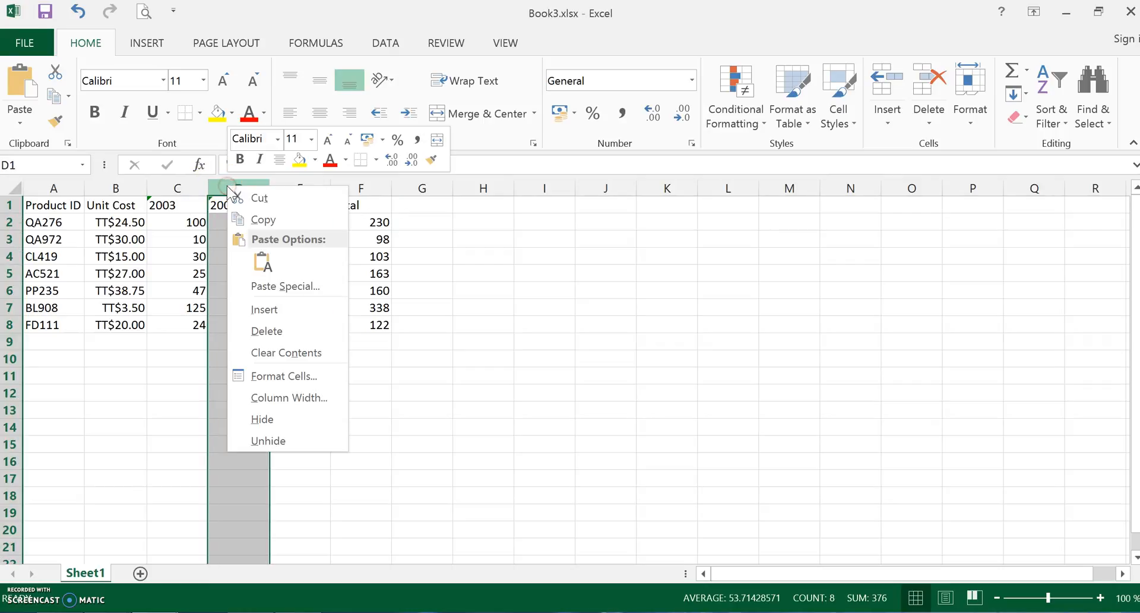
click(278, 310)
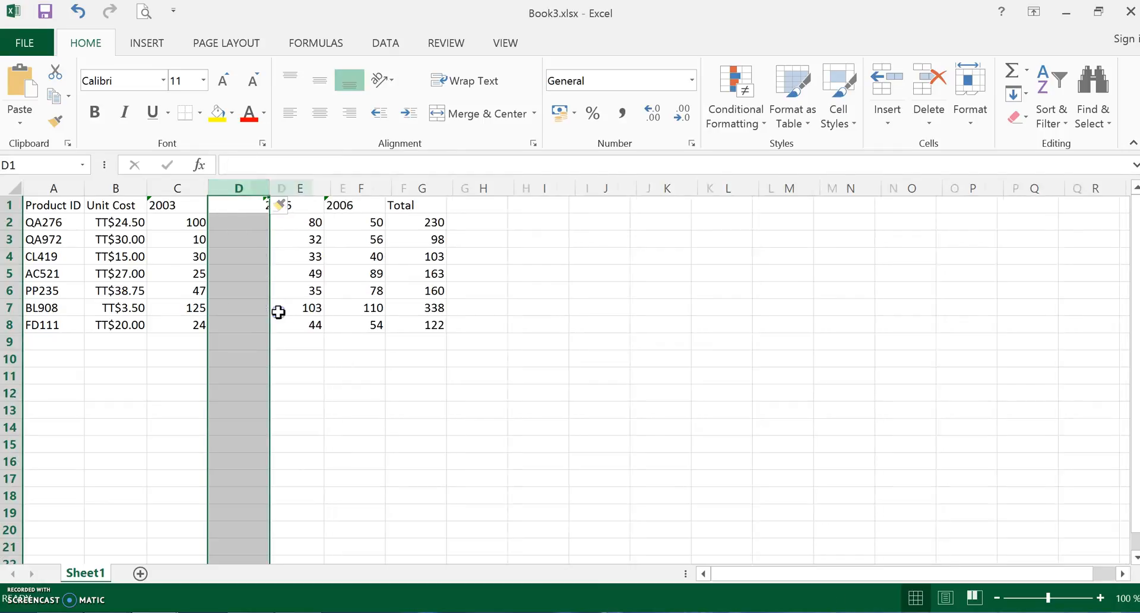
click(237, 220)
click(236, 206)
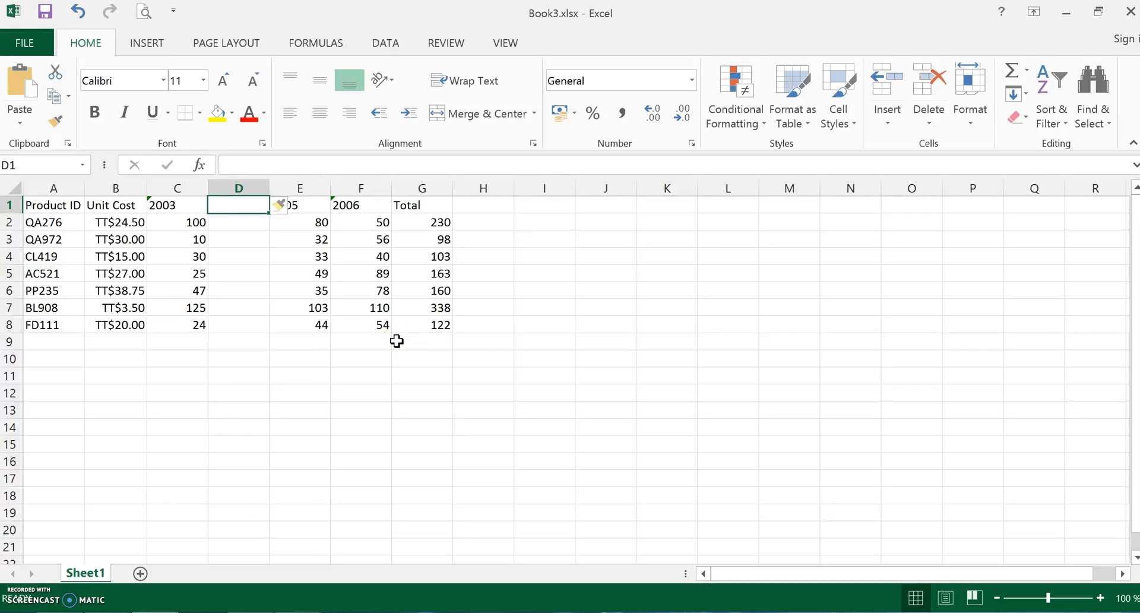
text(2004)
key(Return)
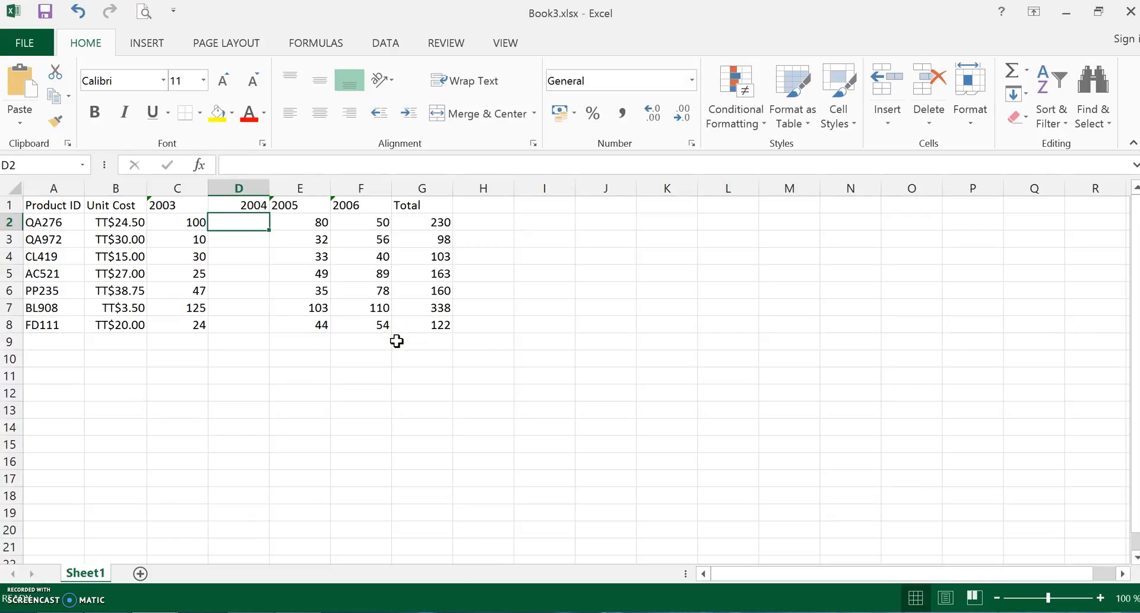
- Examine the 2004 heading in D1 and the product IDs in column A
click(241, 207)
click(242, 251)
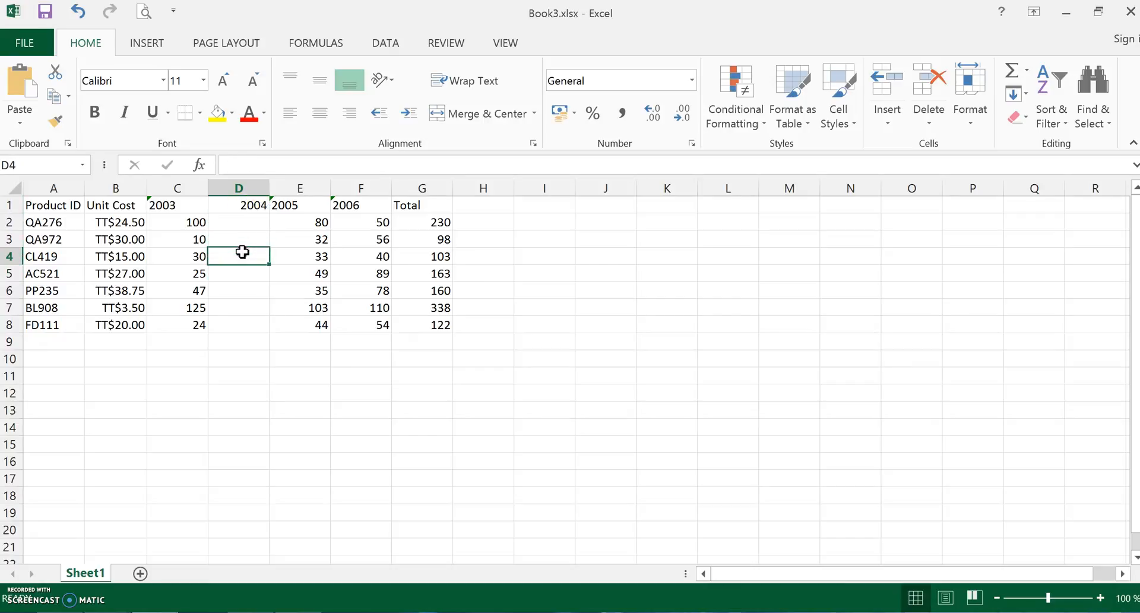
click(241, 207)
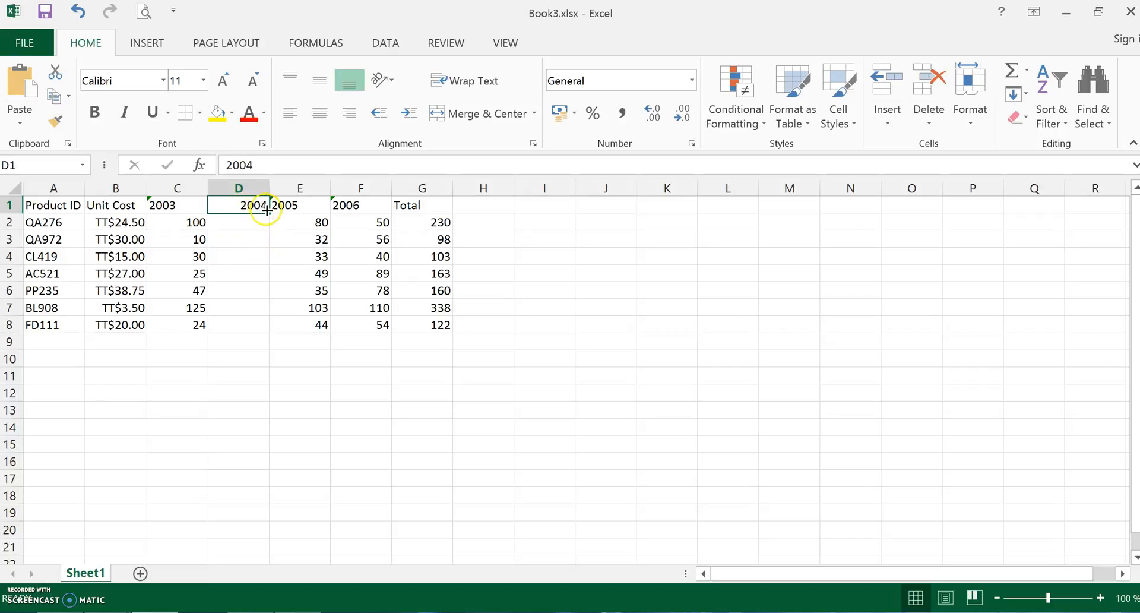
click(55, 224)
click(53, 239)
click(52, 273)
click(54, 289)
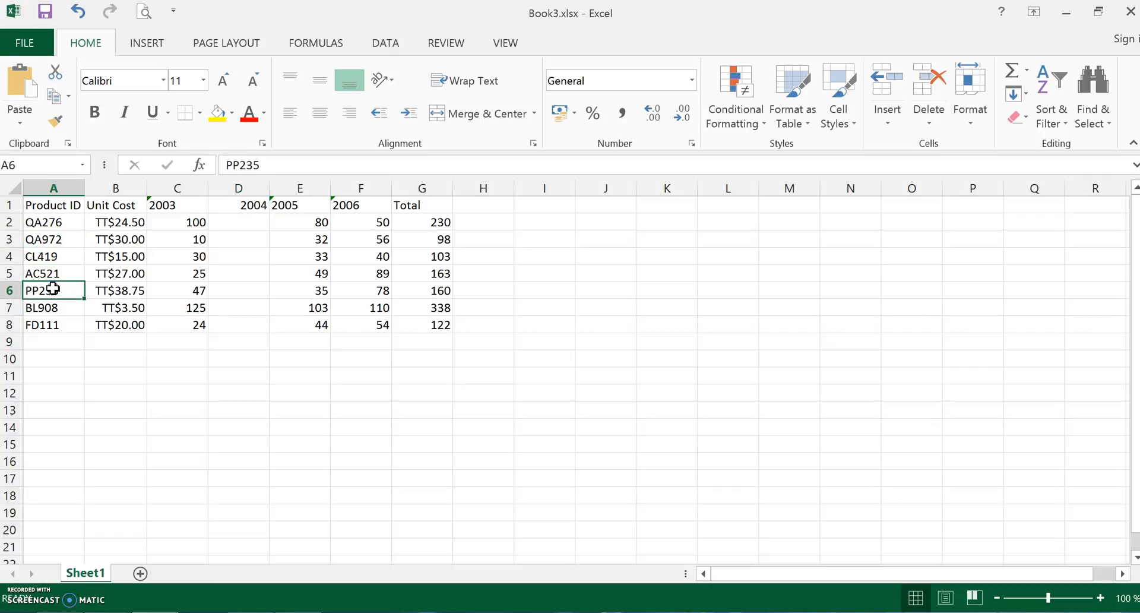
click(55, 254)
click(55, 225)
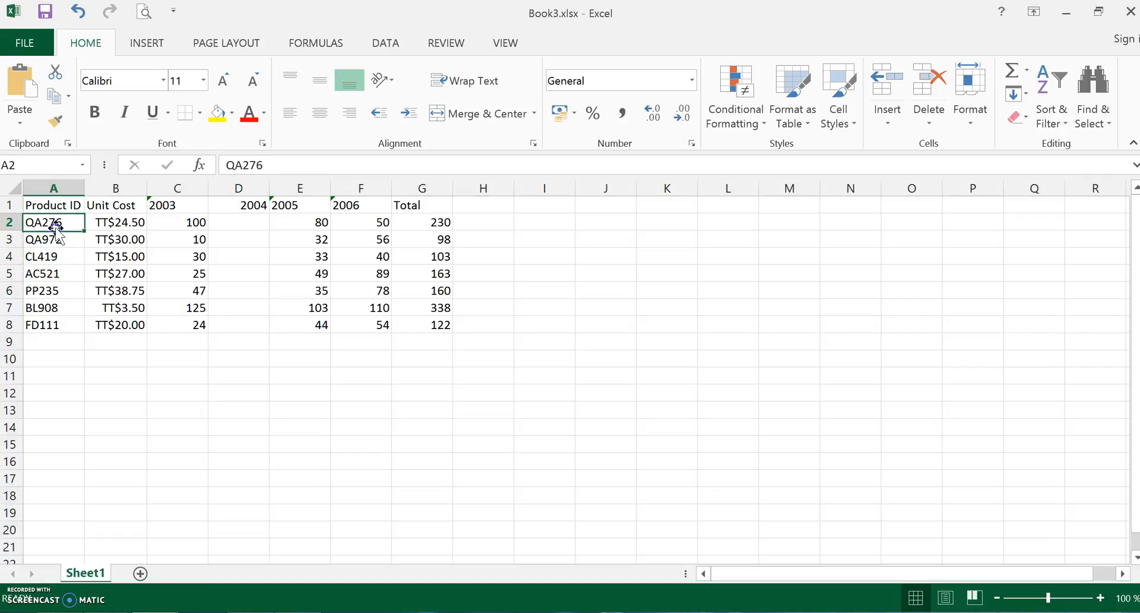
- Re-enter the D1 heading as text with '2004, and fill D2:D8 with 98, 50, 35, 32, 55, 100 and 34
click(246, 209)
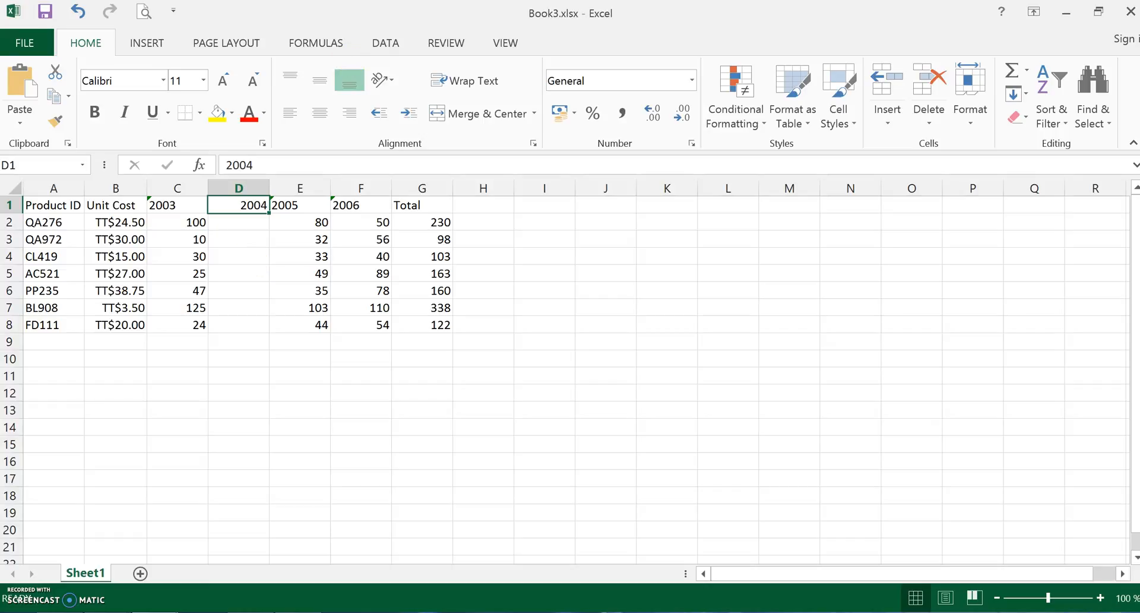
text(')
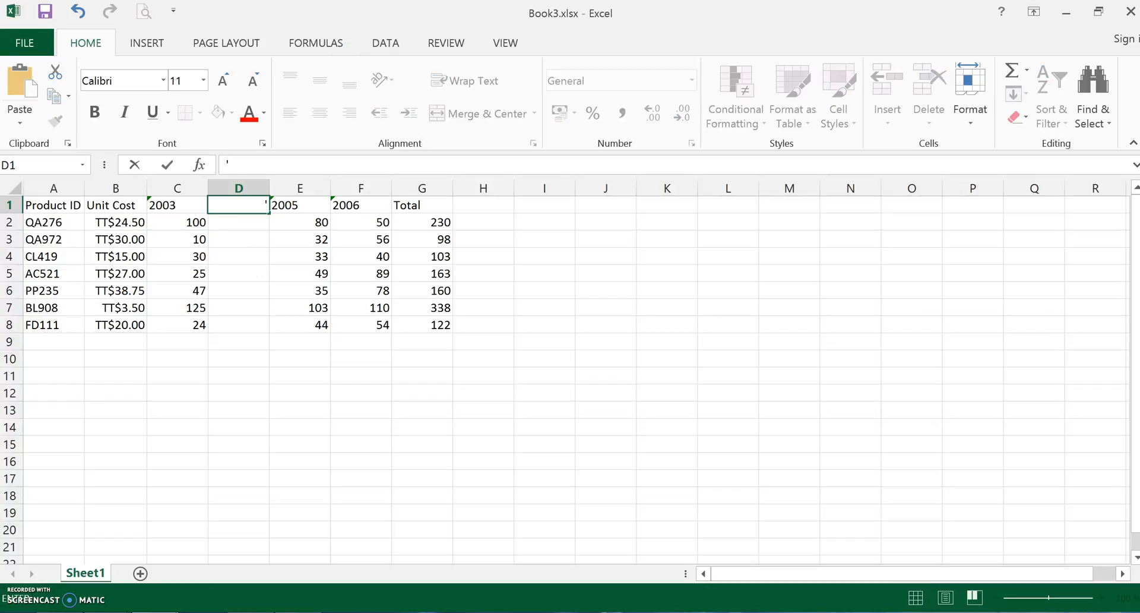
key(Return)
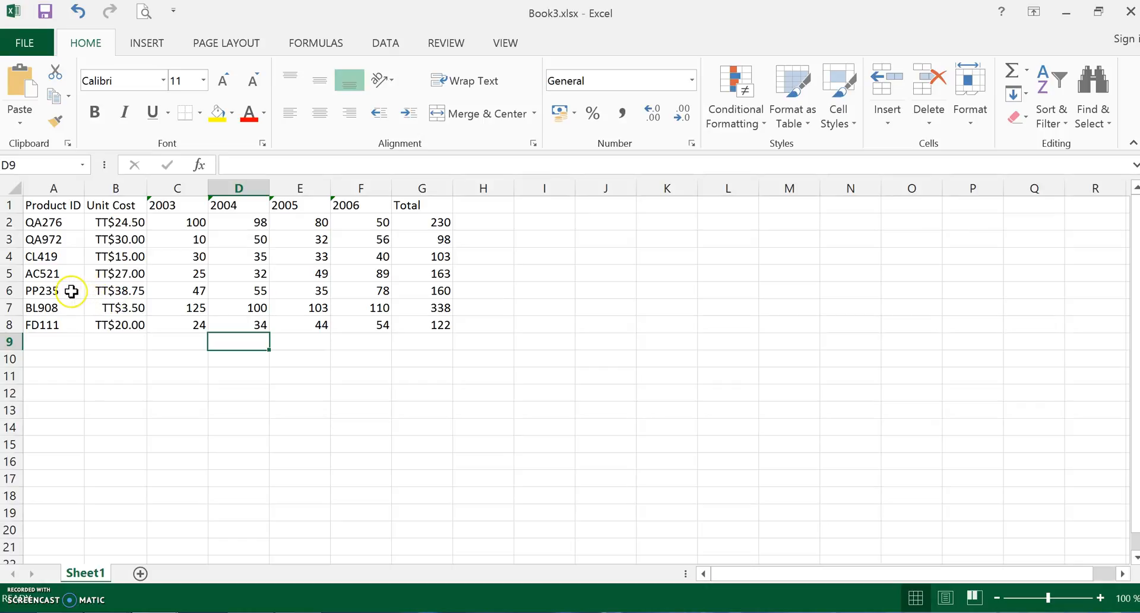
- Insert a blank row above the PP235 product row and delete that blank row again
right_click(13, 289)
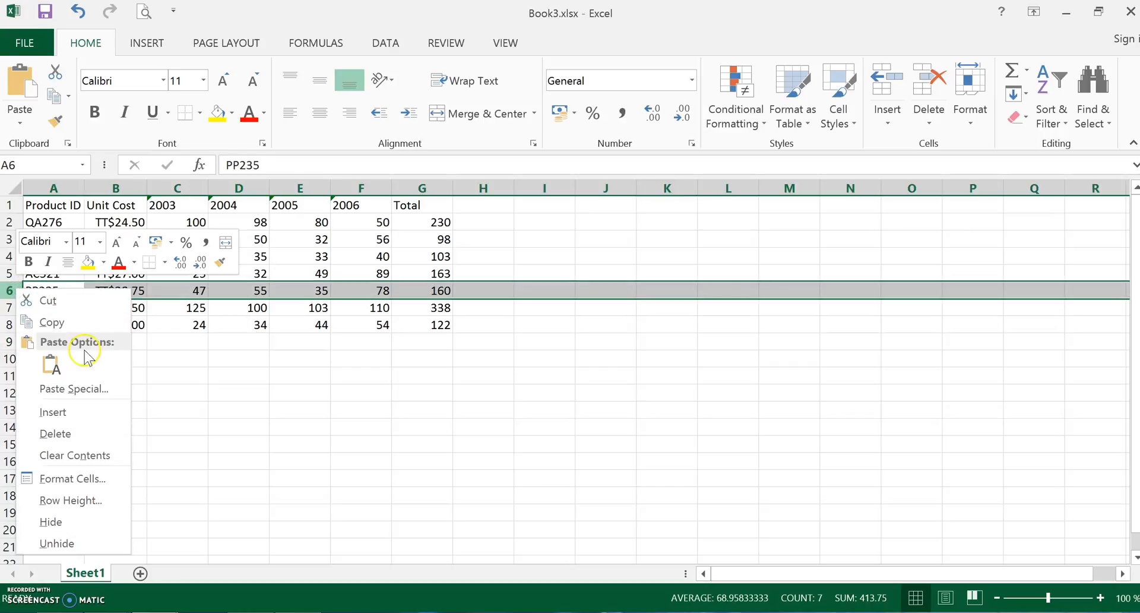
click(84, 413)
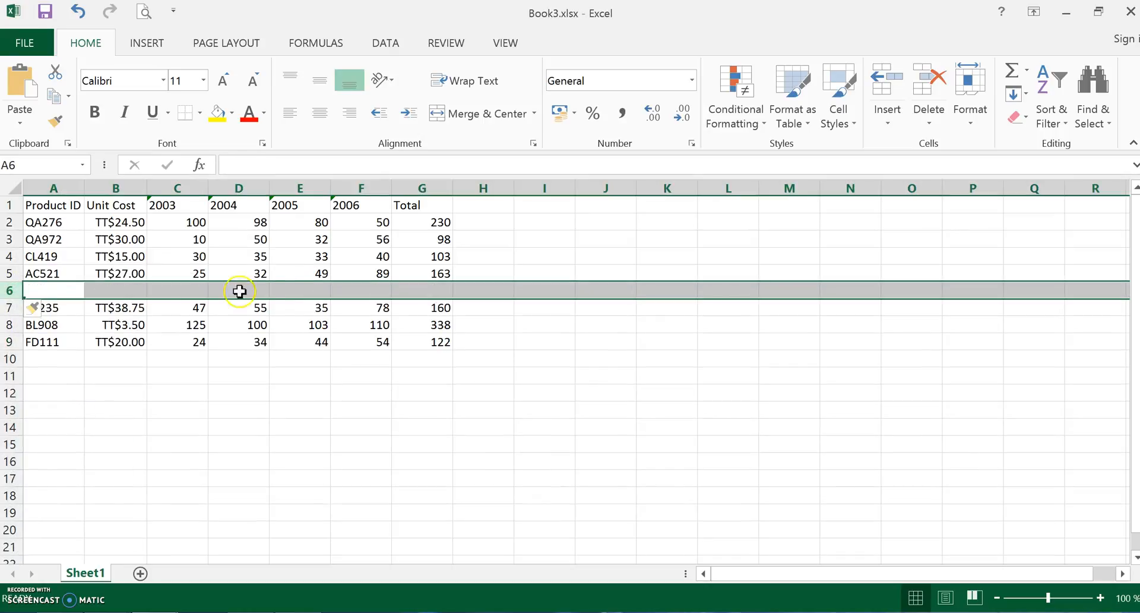
click(411, 407)
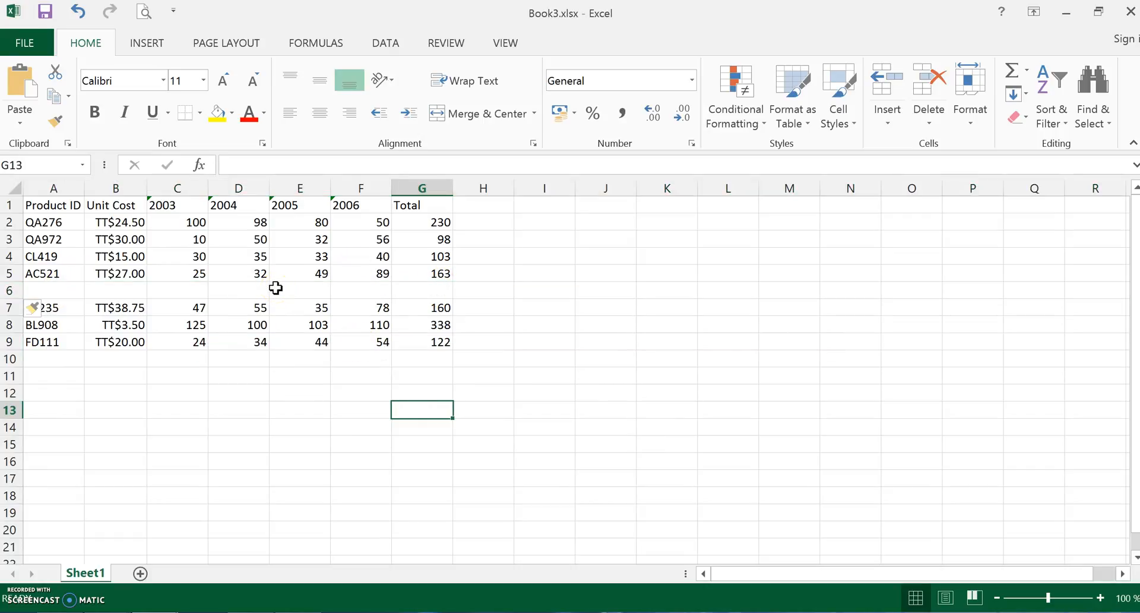
right_click(12, 289)
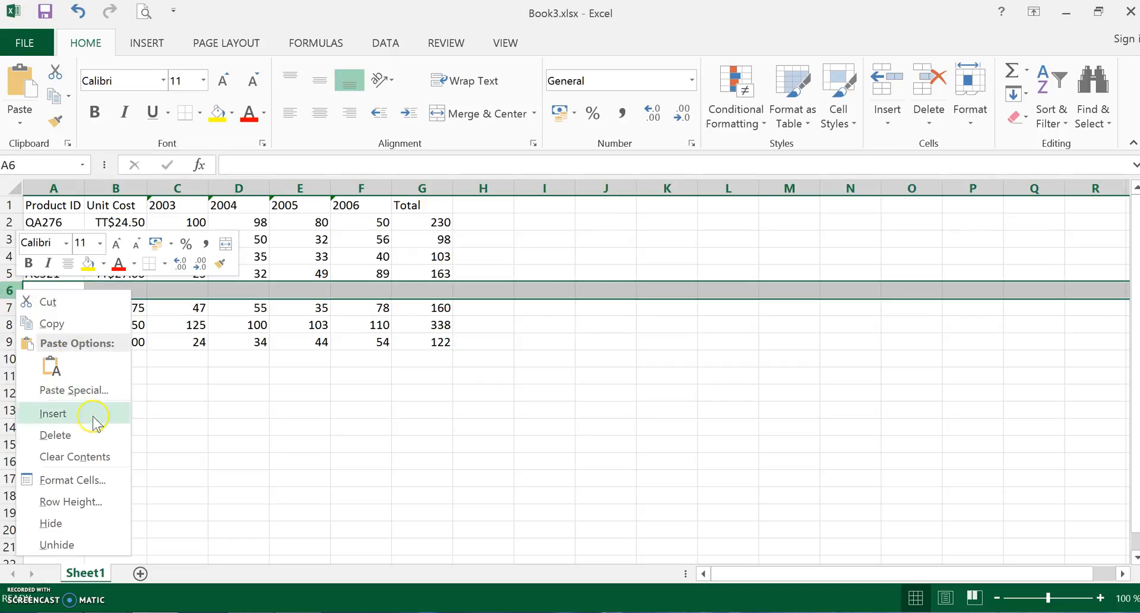
click(83, 437)
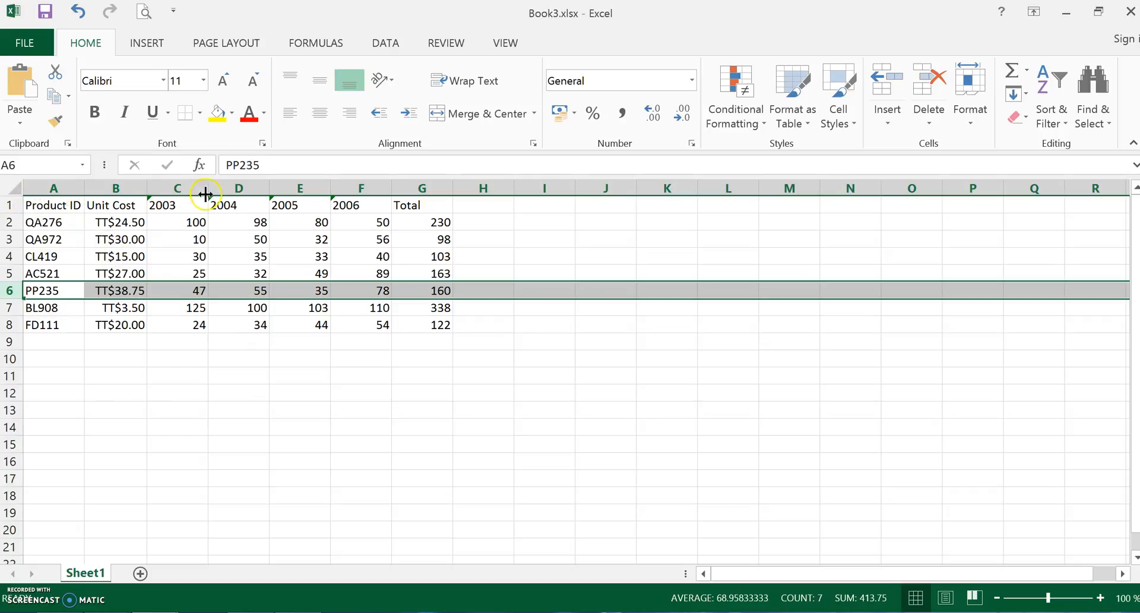
- Insert two blank rows above the heading row at row 1
right_click(13, 203)
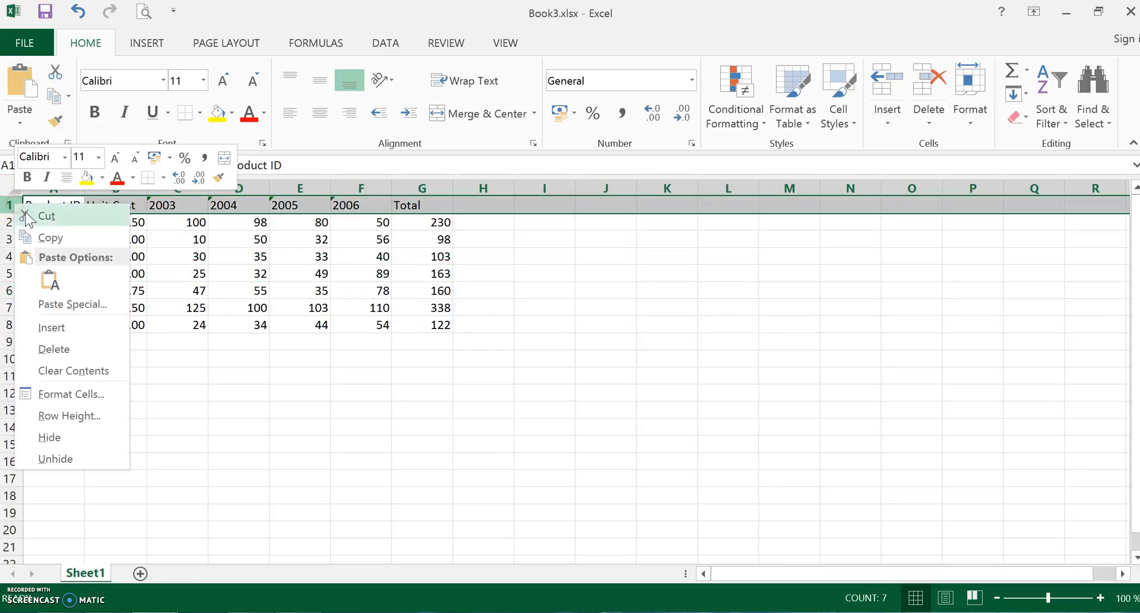
click(84, 331)
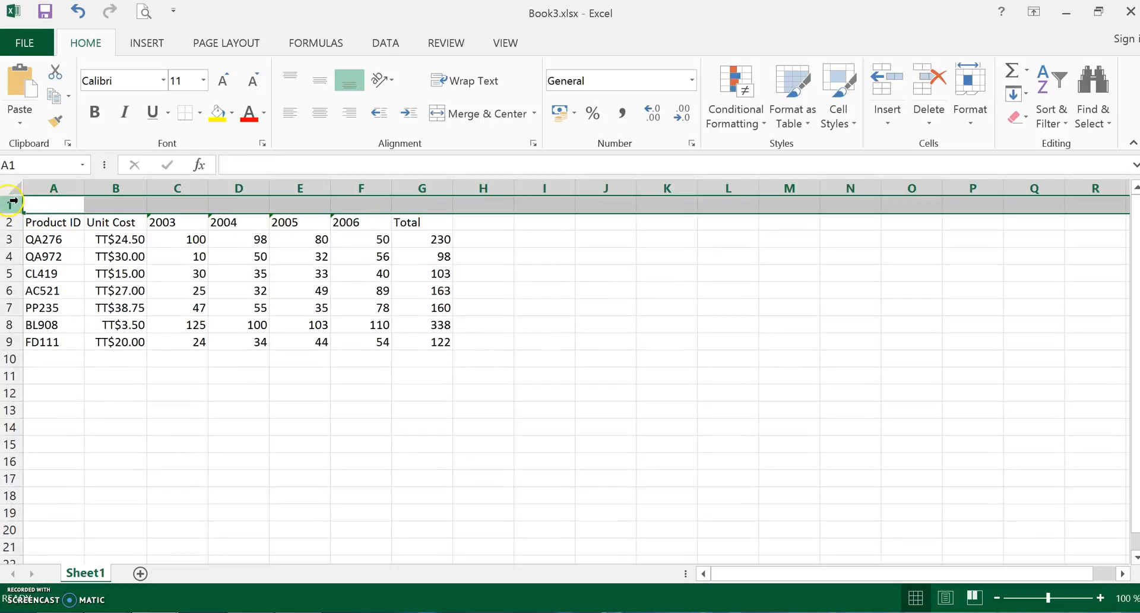
right_click(13, 203)
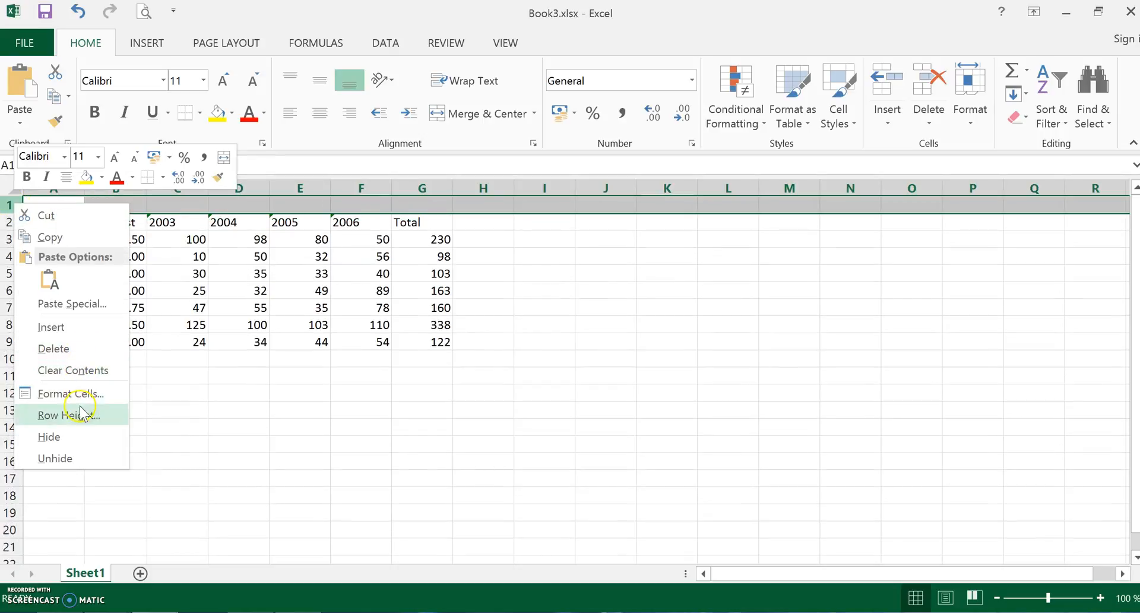
click(72, 326)
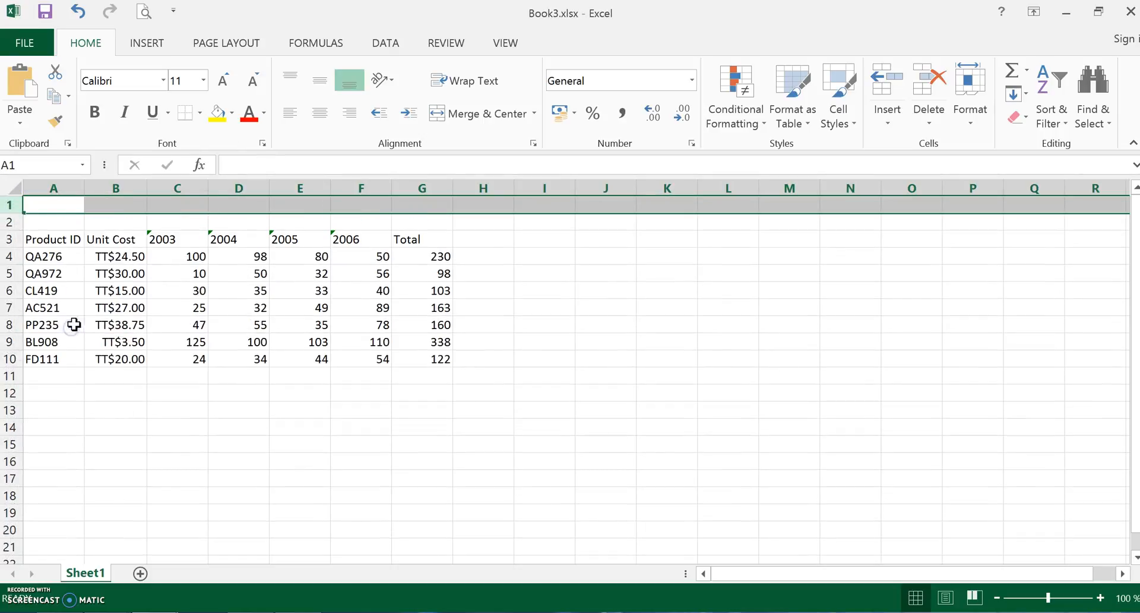
- Enter the title SALES REPORT in cell A1
click(66, 203)
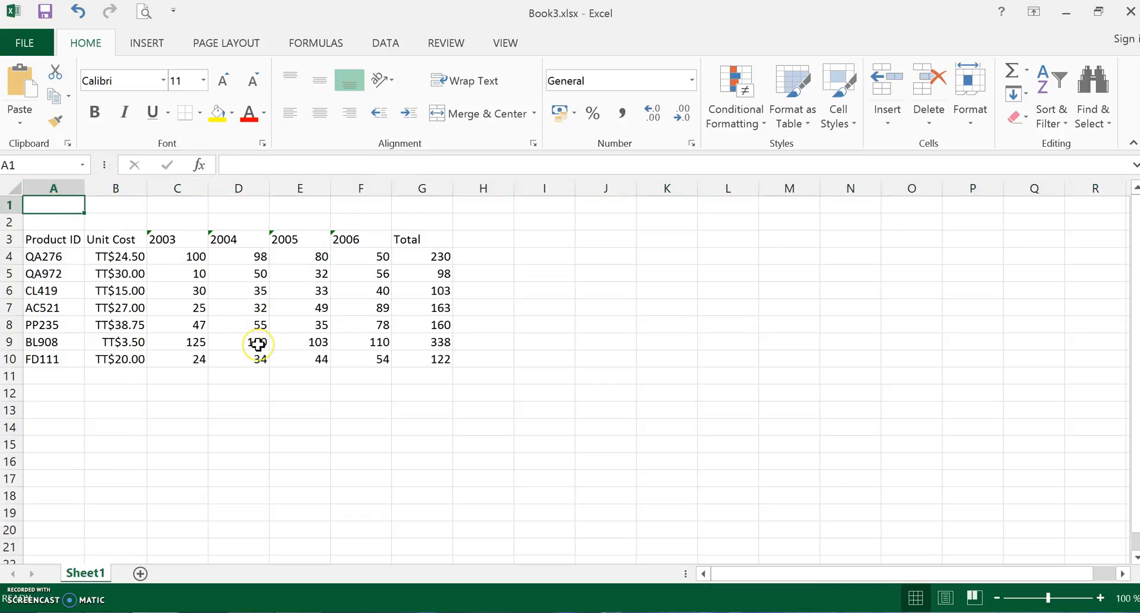
text(SALES REPORT)
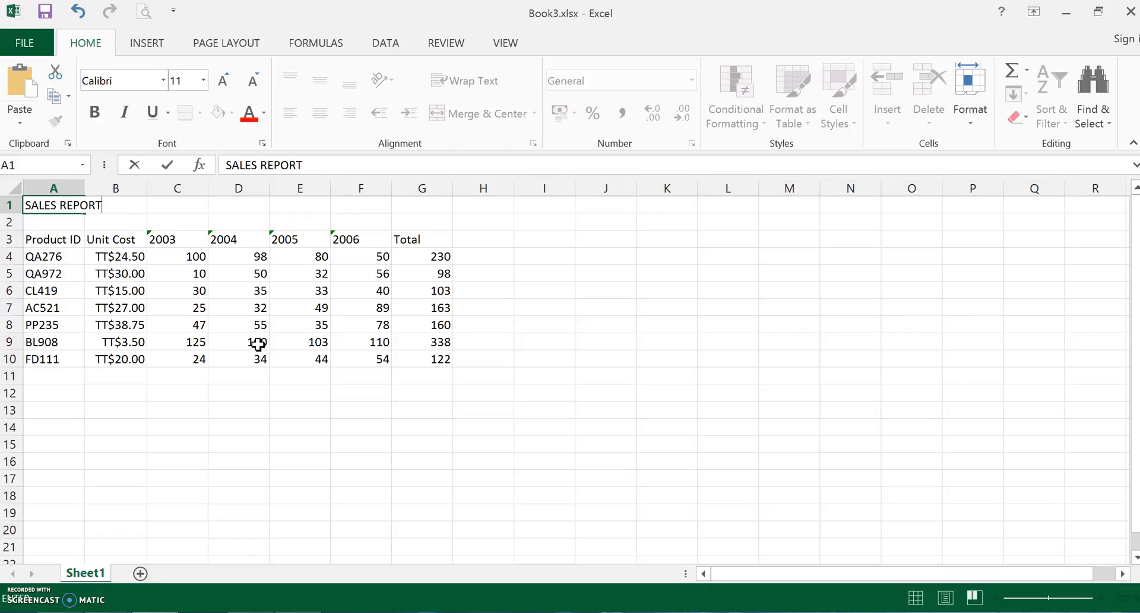
key(Return)
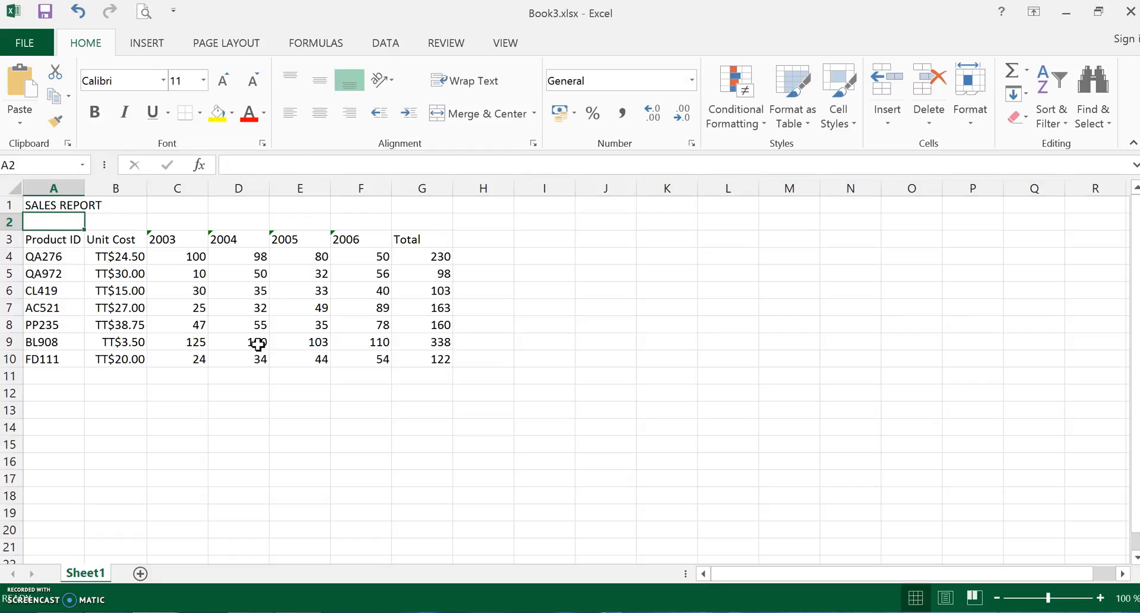
click(293, 395)
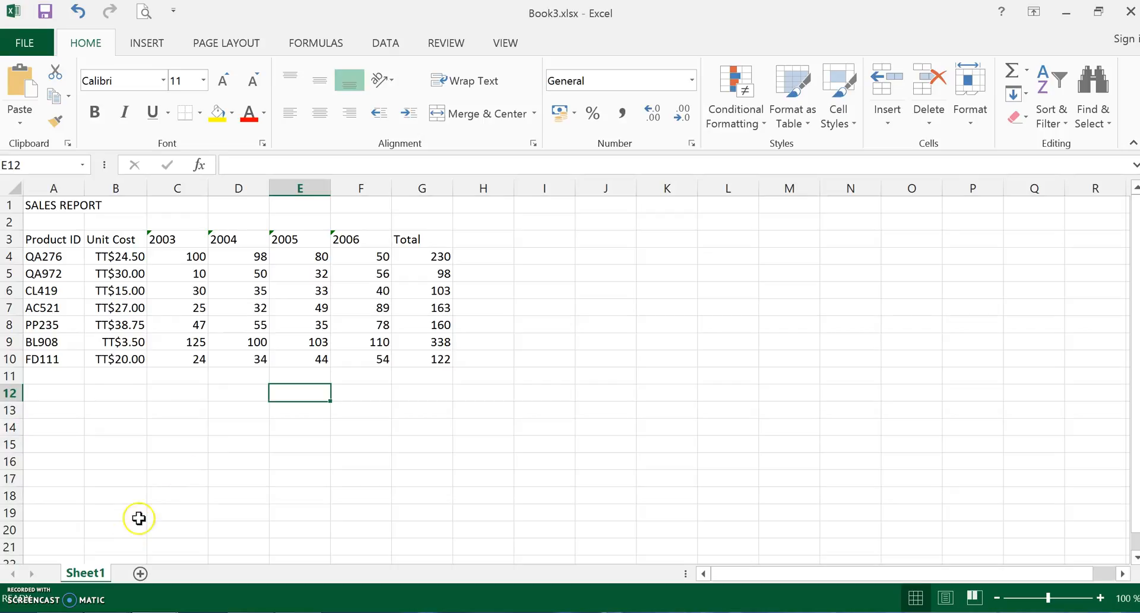
- Move the Total heading from G3 to J6 and back to G3, and select the range G3:G10
click(420, 239)
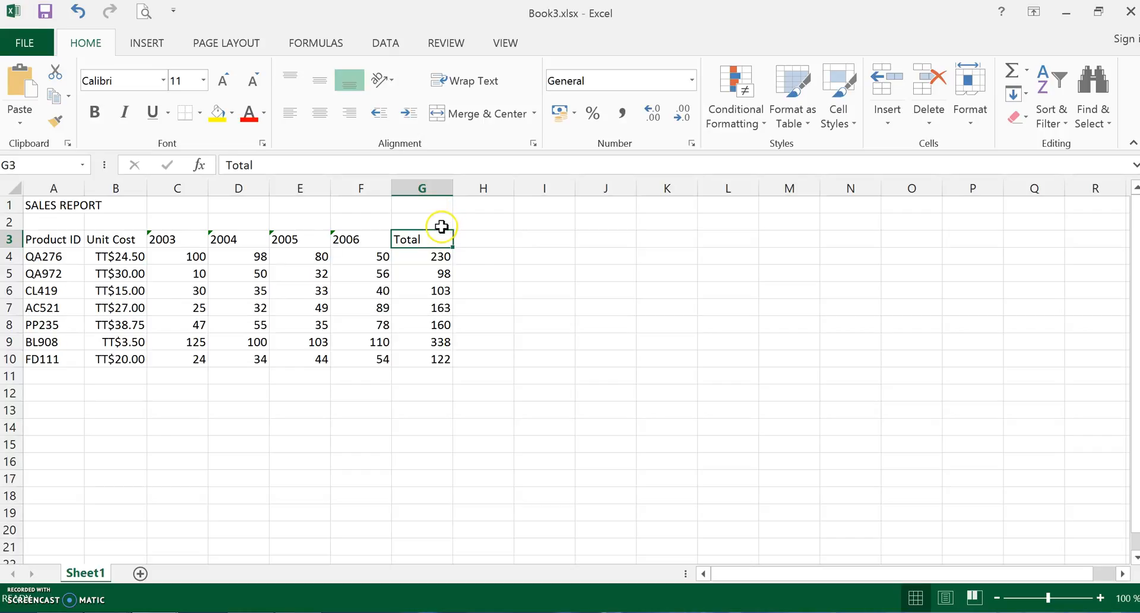
drag(442, 232, 631, 289)
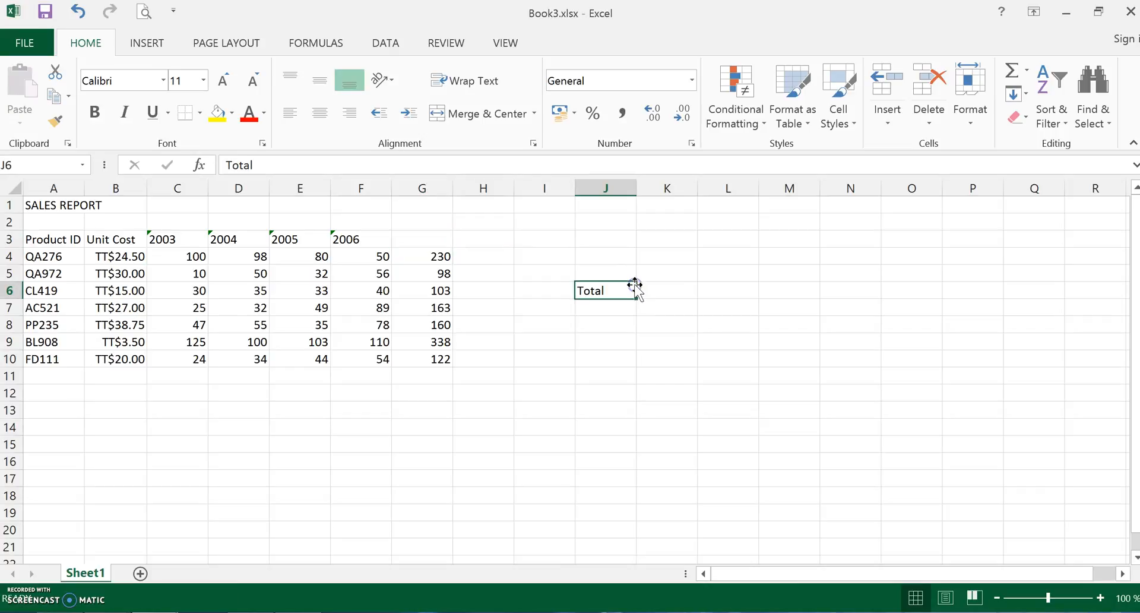
click(501, 357)
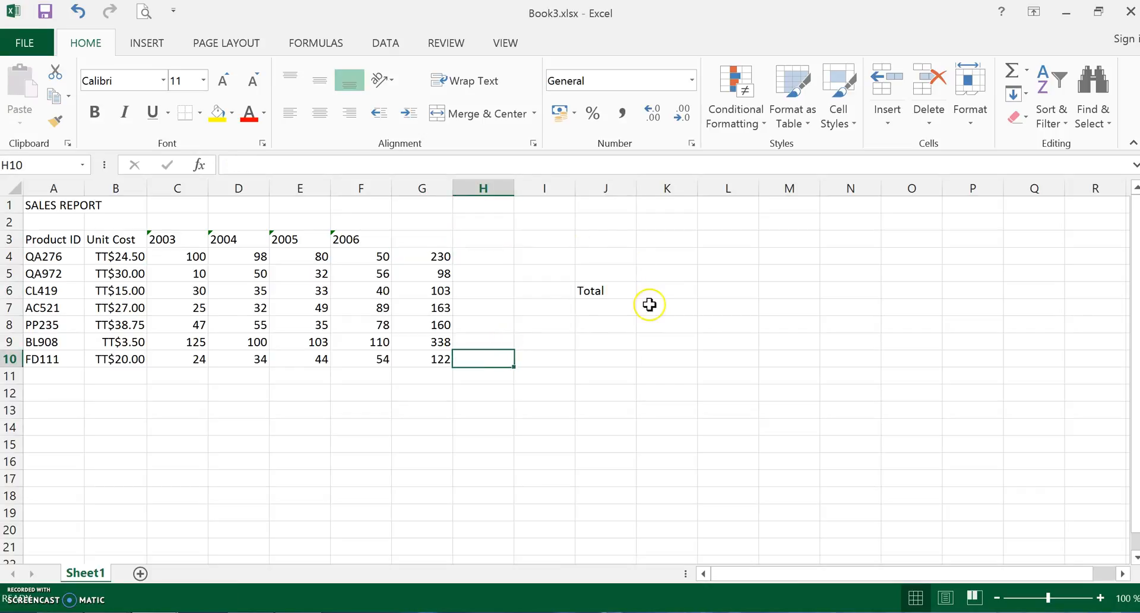
click(608, 290)
drag(607, 280, 438, 361)
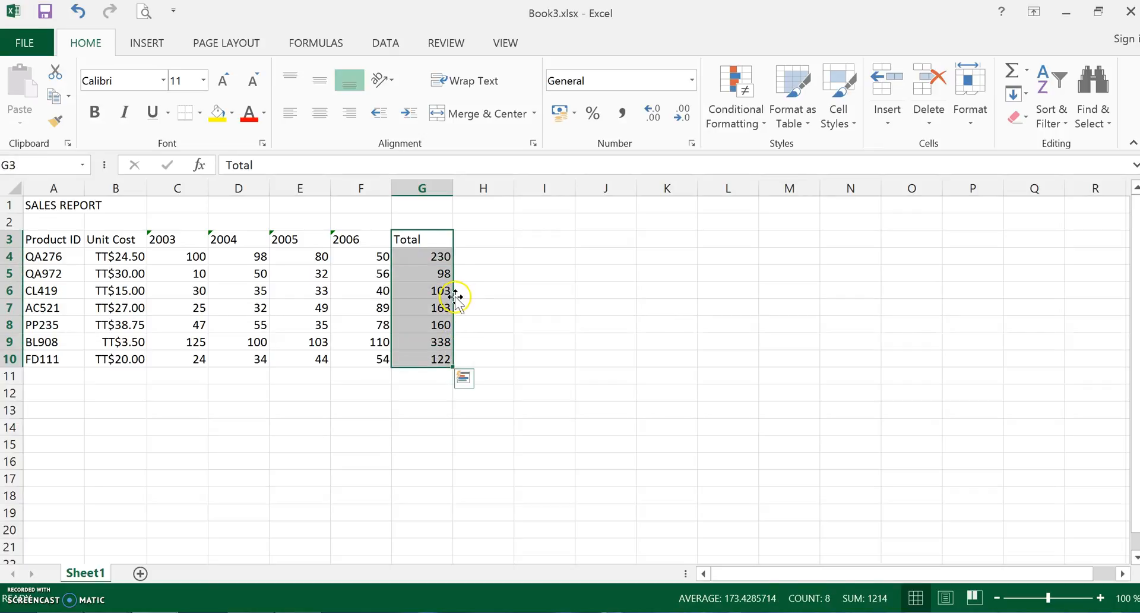
- Move the Total range G3:G10 to column H and inspect the formulas in its cells
drag(455, 295, 484, 289)
click(490, 291)
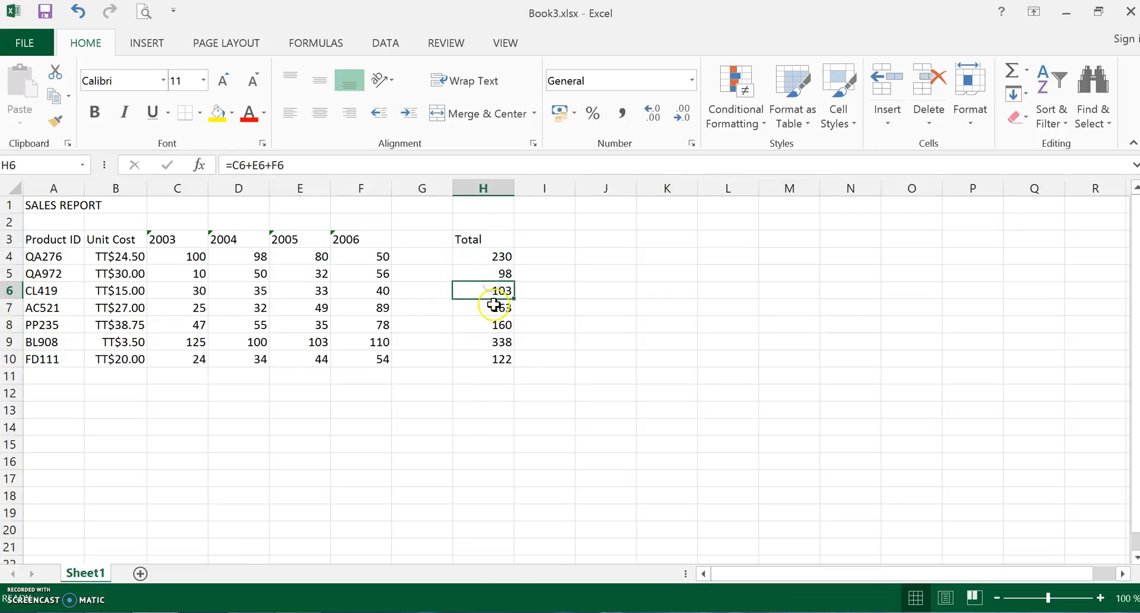
click(494, 305)
click(493, 325)
click(492, 342)
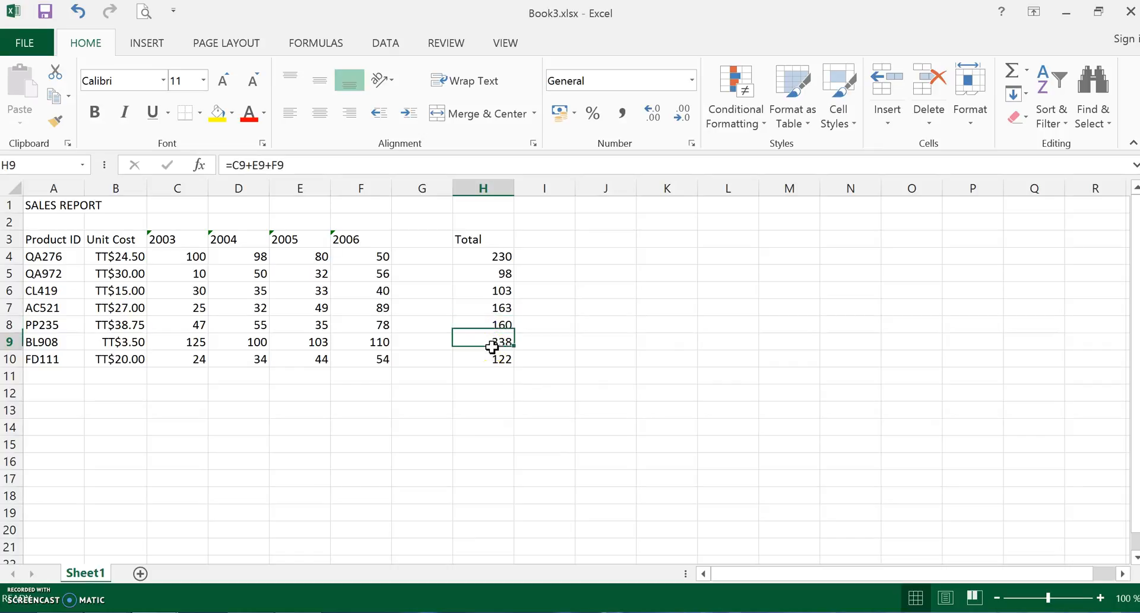
click(482, 257)
click(483, 275)
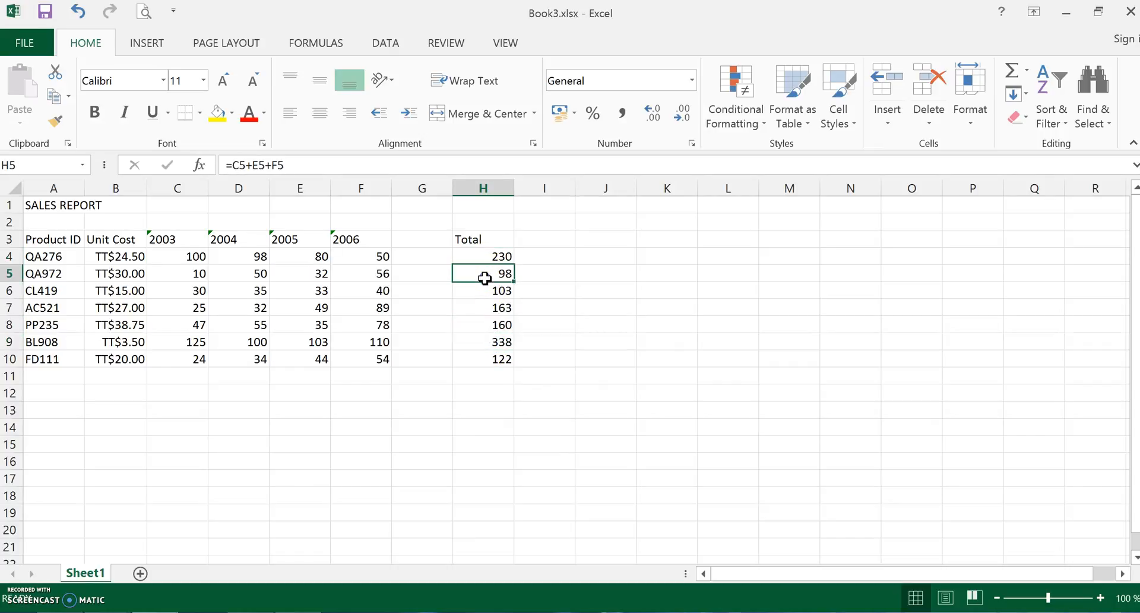
click(483, 303)
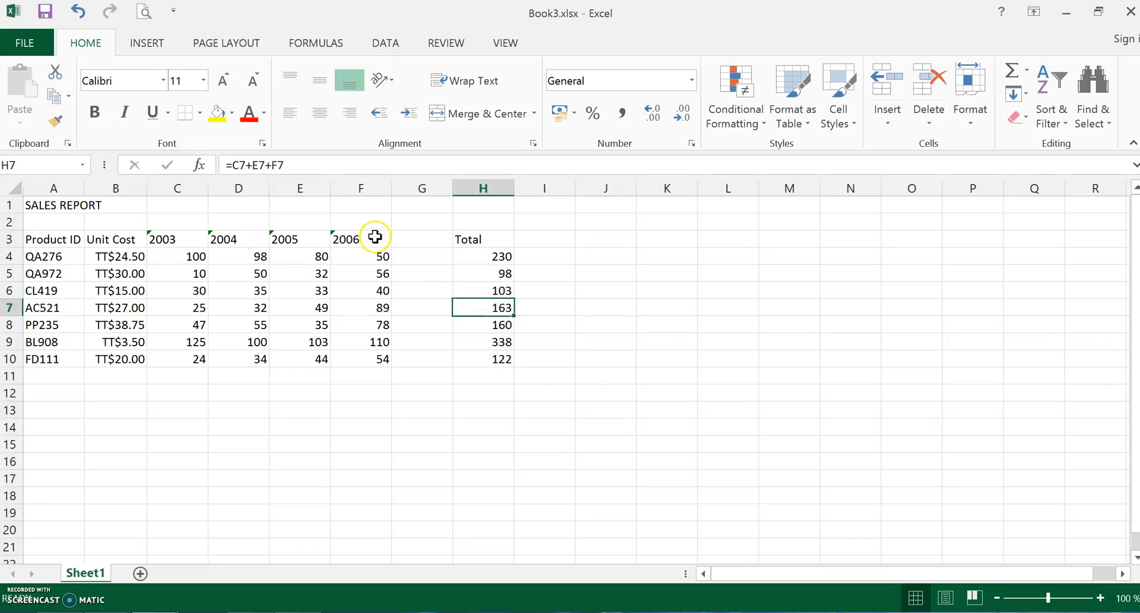
- Move the 2006 range F3:F10 to column G and inspect the Total formula in H6
drag(374, 236, 377, 360)
drag(392, 297, 427, 296)
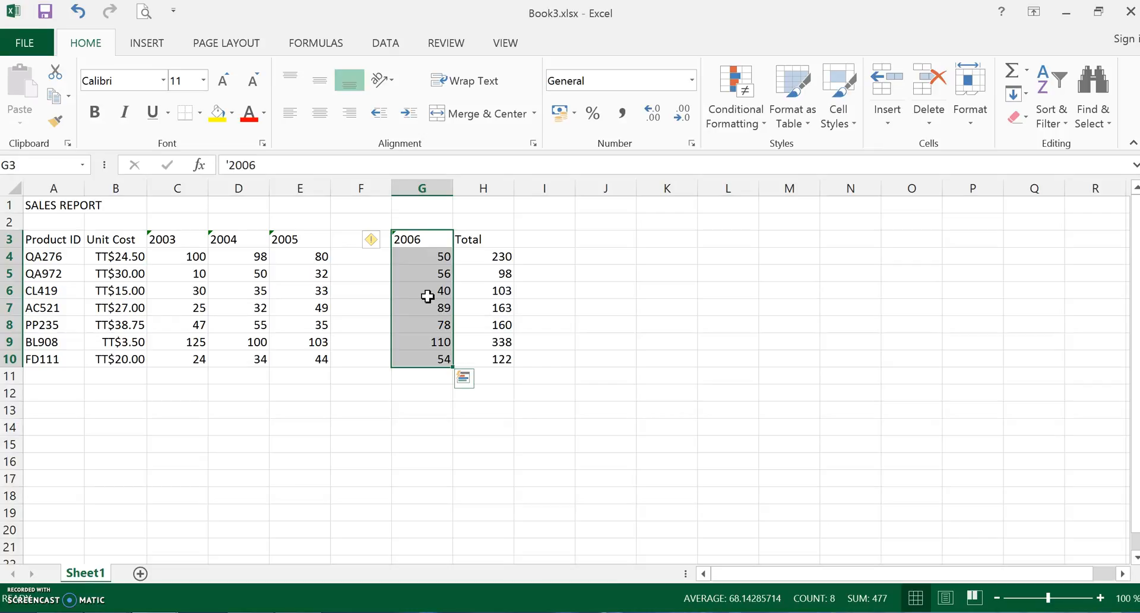
click(576, 308)
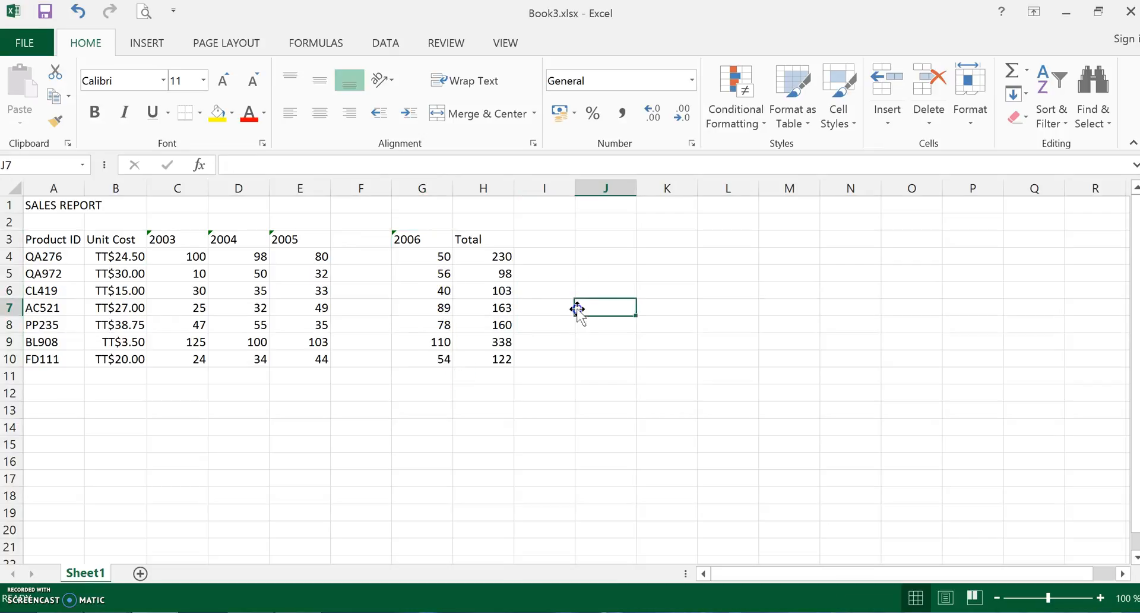
click(504, 294)
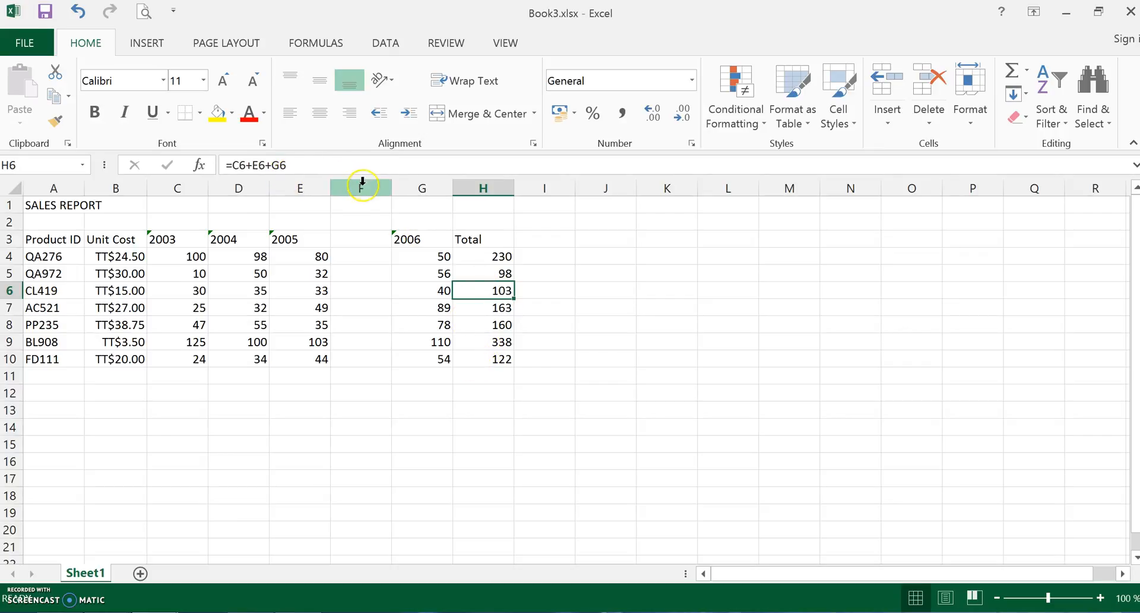
- Undo the moves of the 2006 and Total ranges
click(79, 12)
click(79, 12)
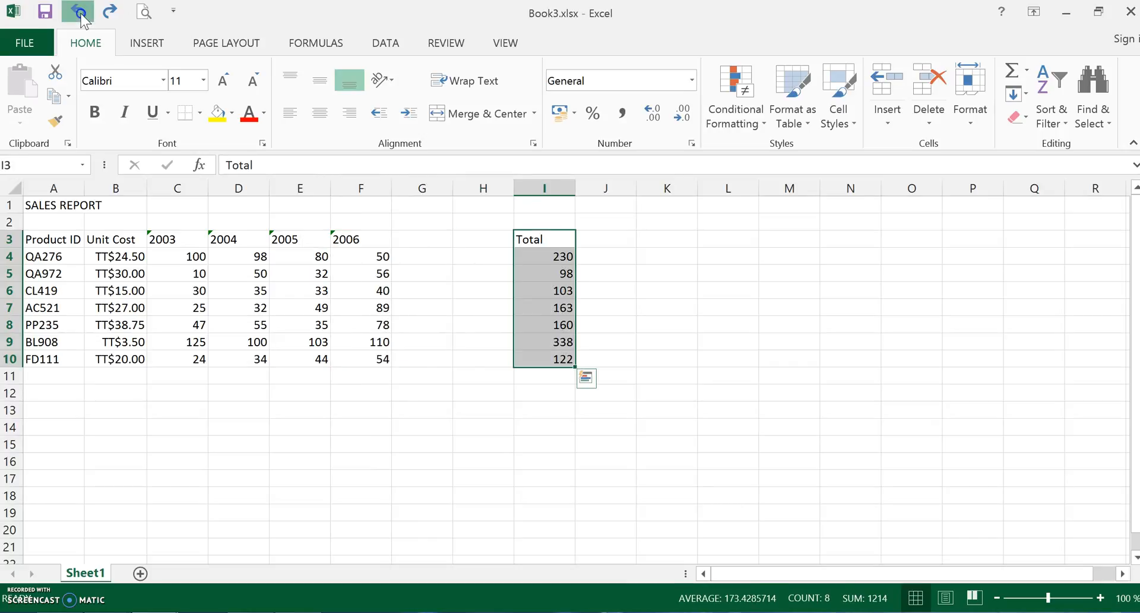
click(79, 12)
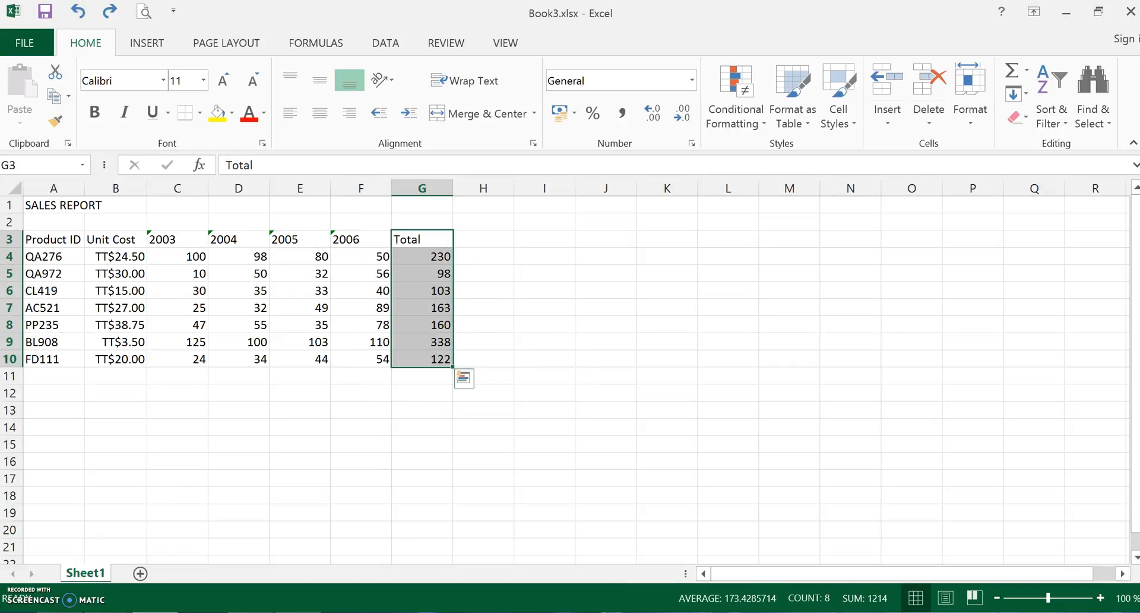
click(302, 476)
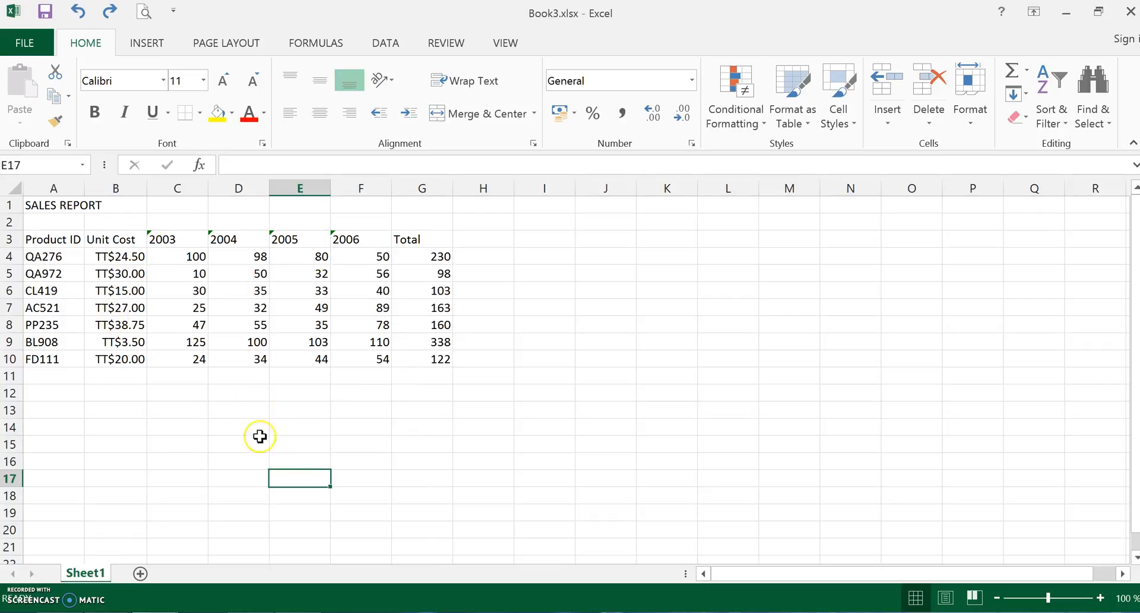
- Add a new worksheet to the workbook, switch between the two sheets and return to Sheet1
click(140, 572)
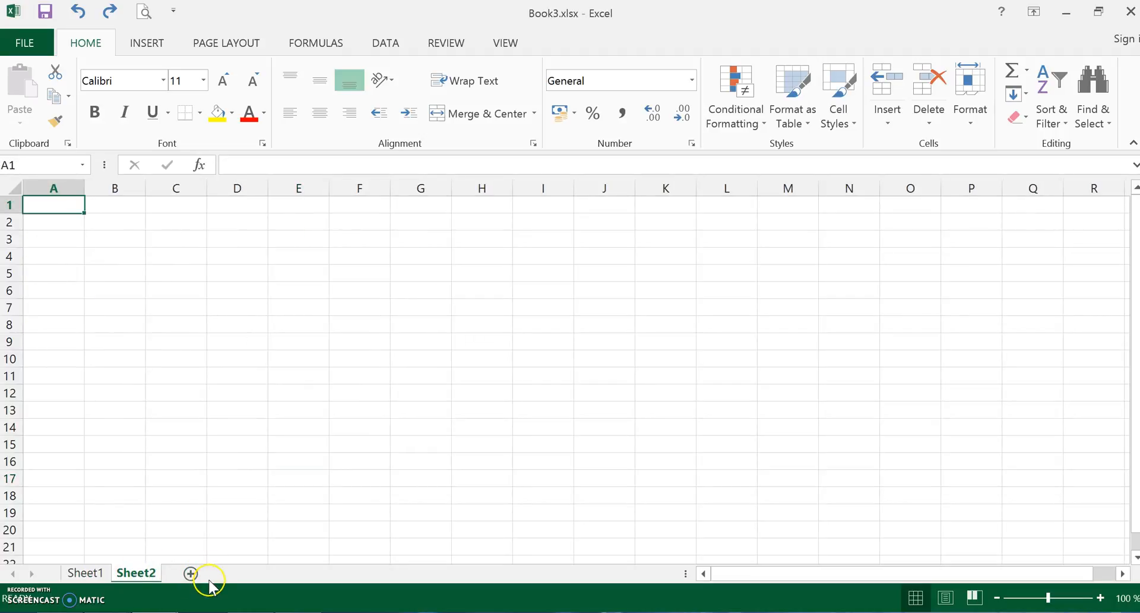
click(84, 574)
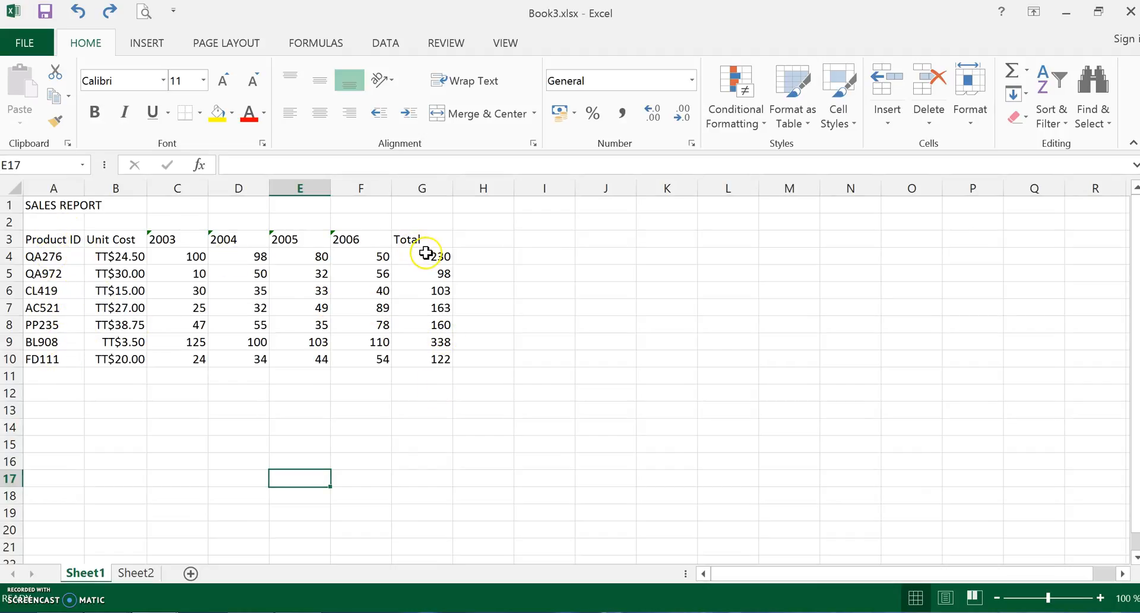
click(133, 573)
click(89, 576)
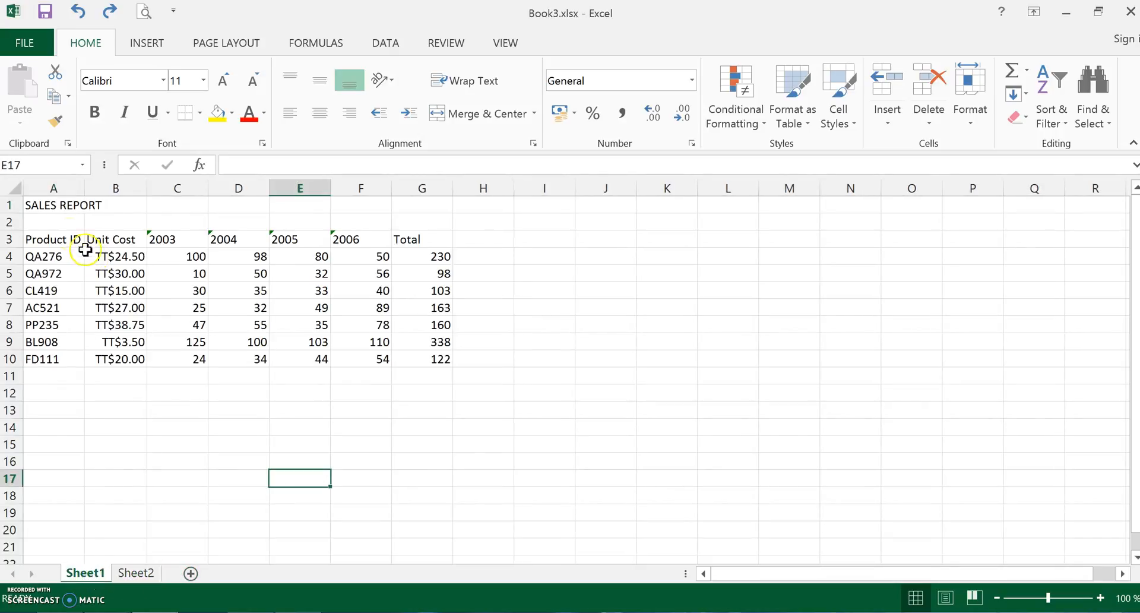
- Copy the Product ID range A3:A10 from Sheet1 and paste it into Sheet2 starting at B5
drag(60, 240, 44, 361)
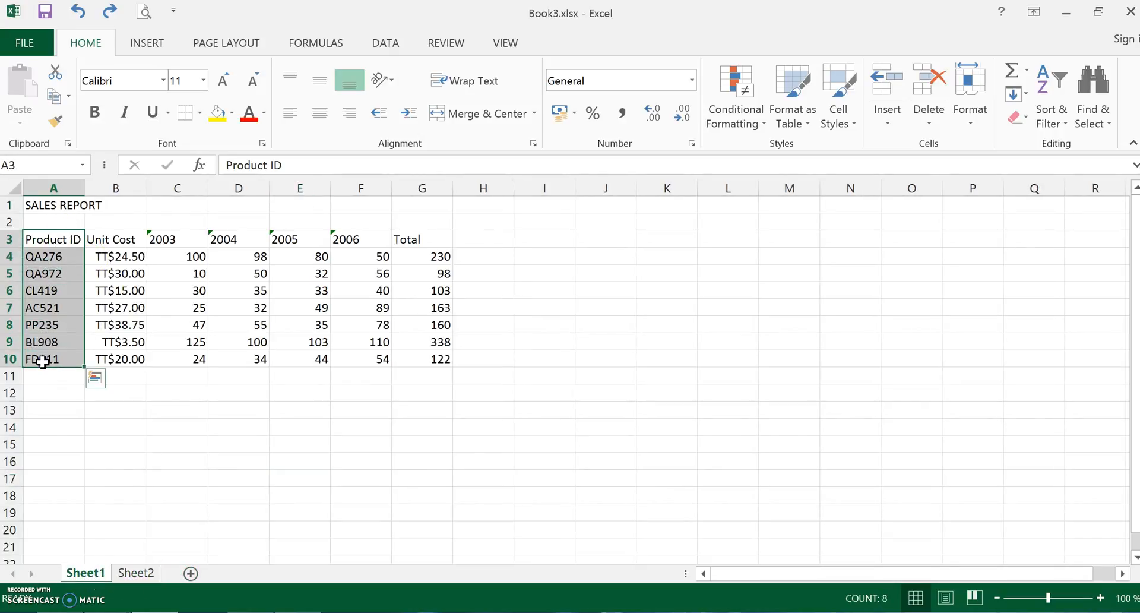
key(ctrl+c)
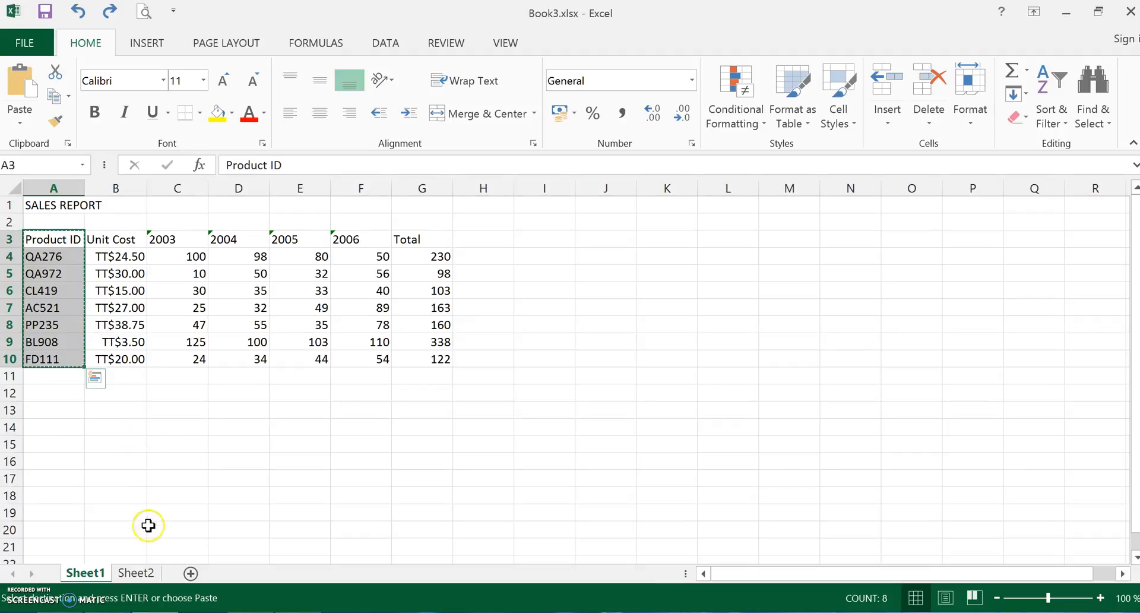
click(140, 572)
click(108, 268)
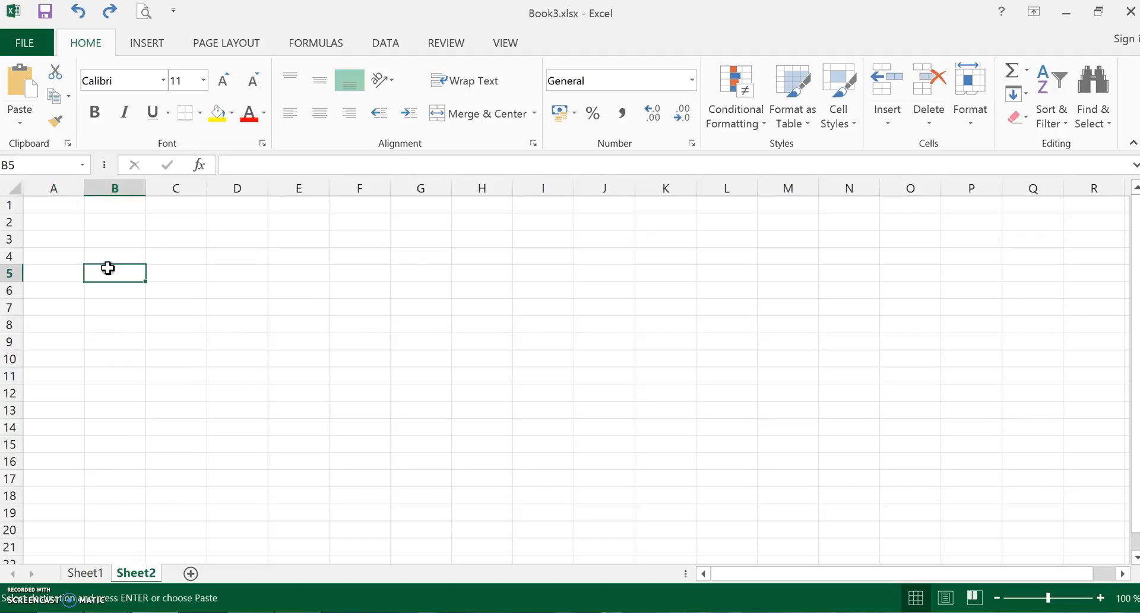
key(ctrl+v)
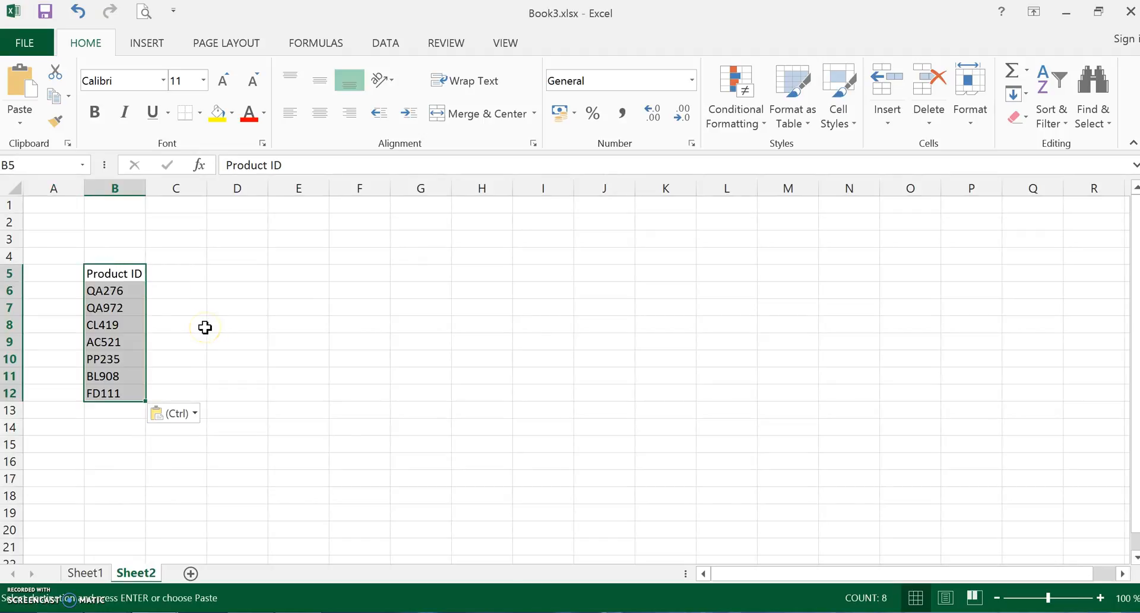
click(172, 374)
click(125, 351)
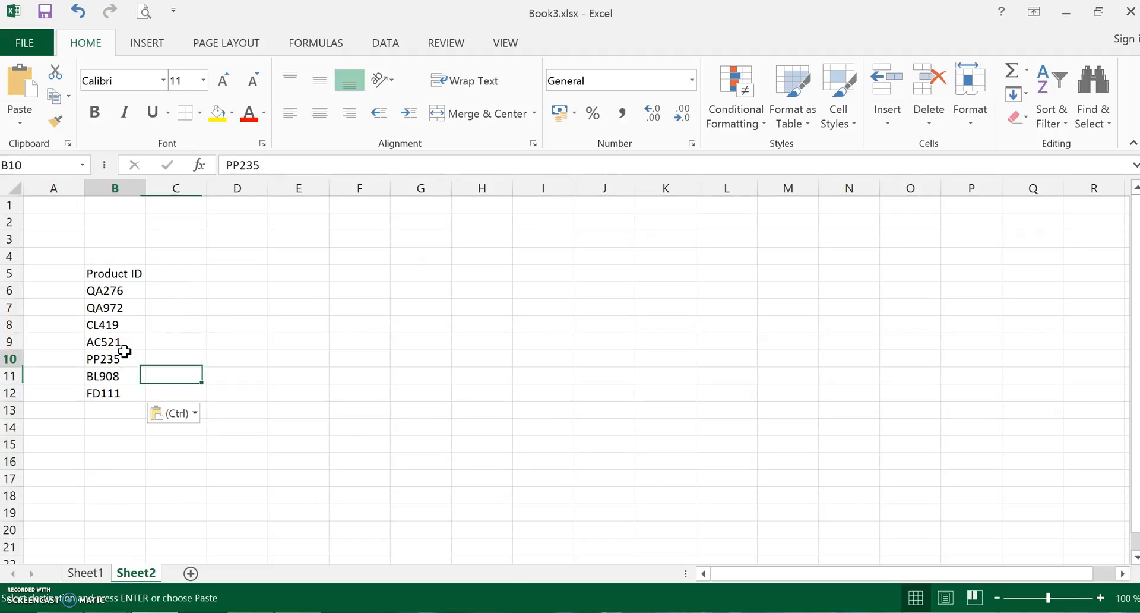
- Copy the Total range G3:G10 from Sheet1 and paste it into Sheet2 starting at C5
click(111, 309)
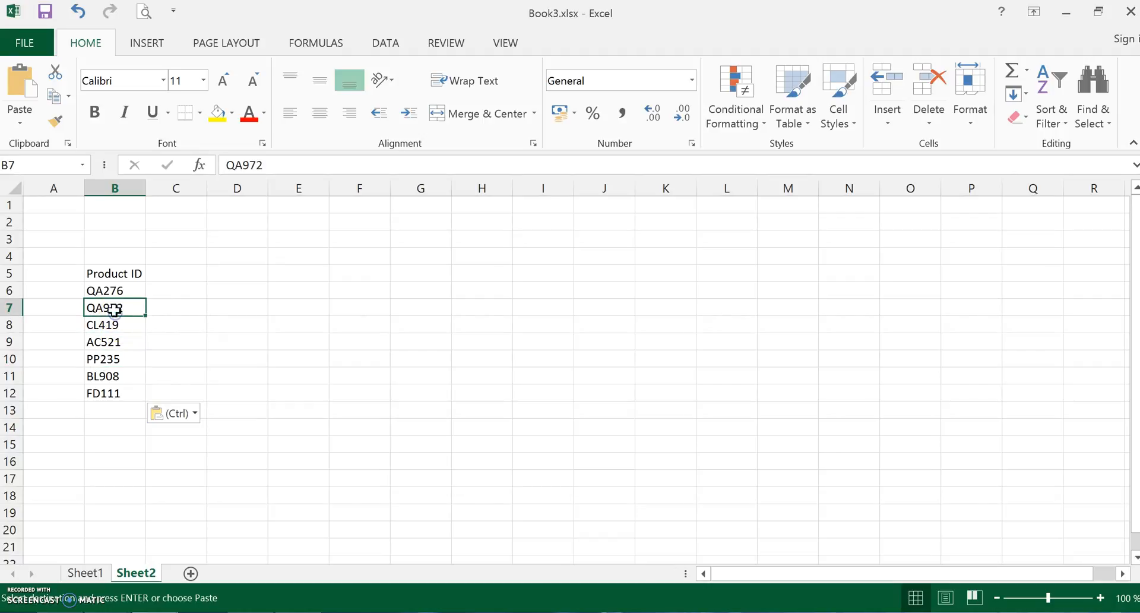
click(109, 278)
click(83, 572)
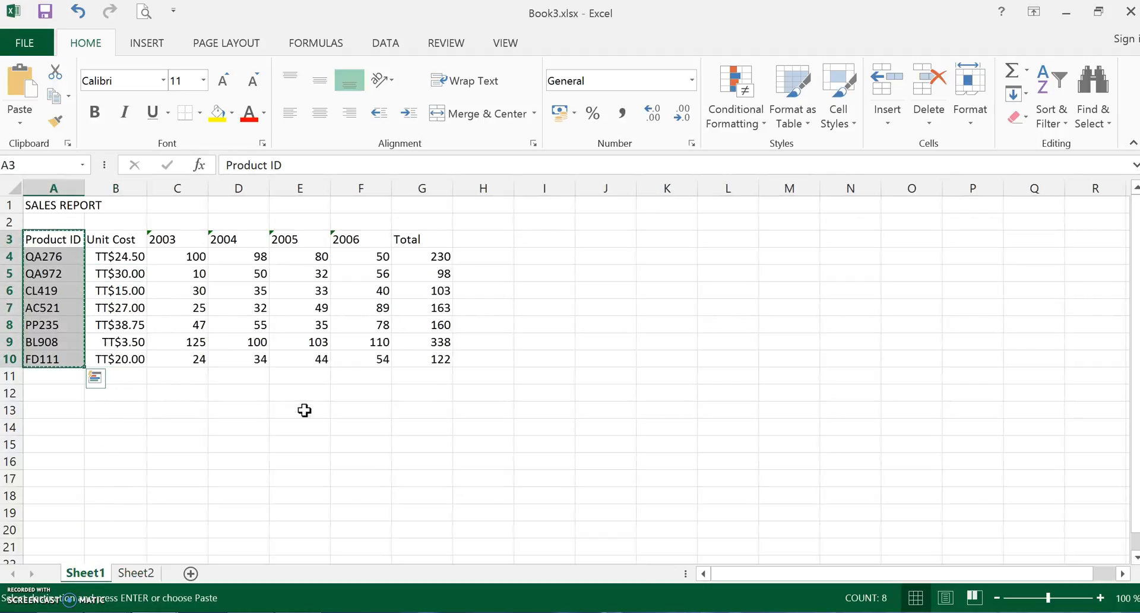
drag(408, 237, 419, 361)
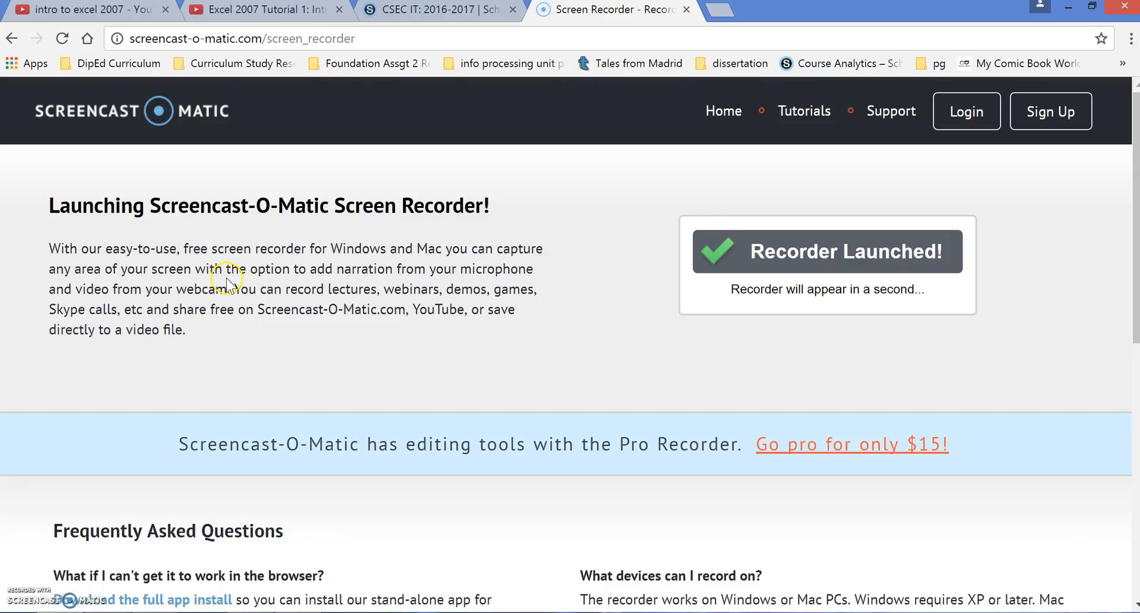
key(ctrl+c)
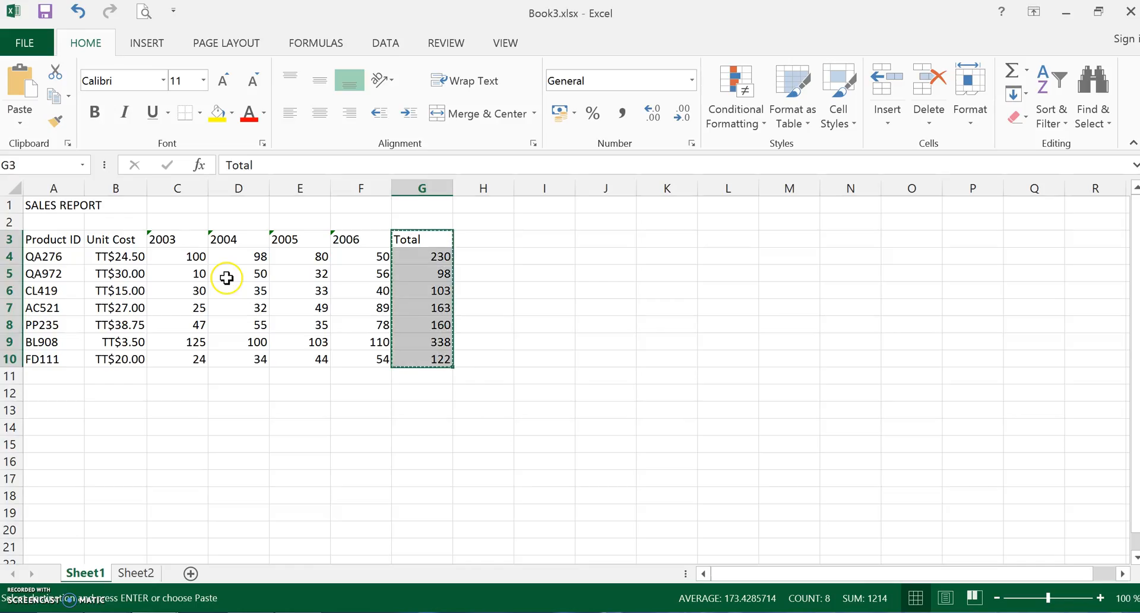
click(138, 573)
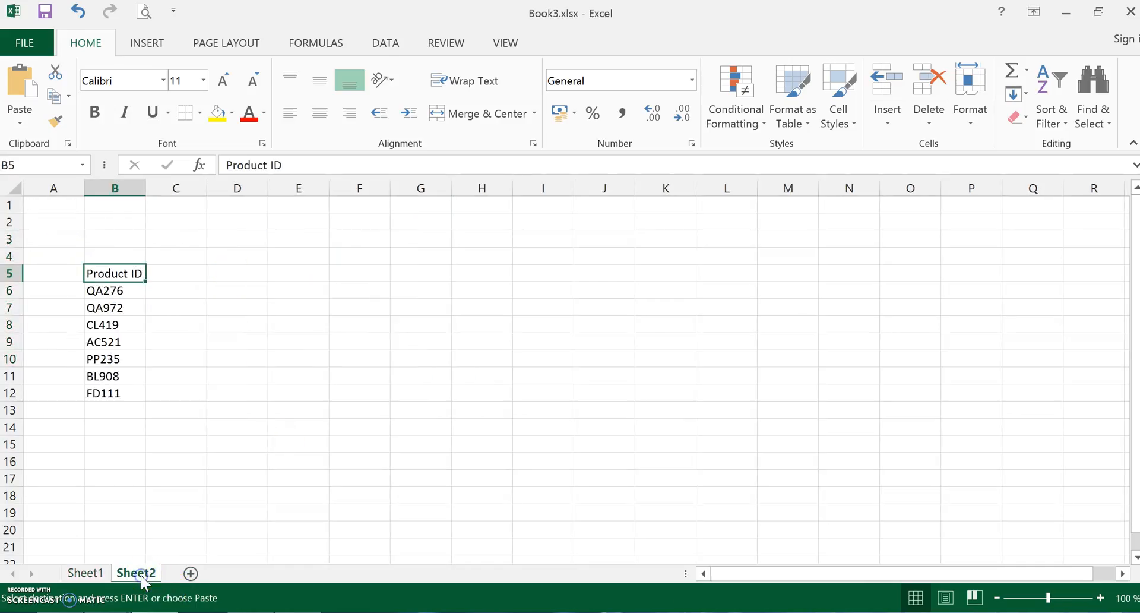
click(166, 274)
key(ctrl+v)
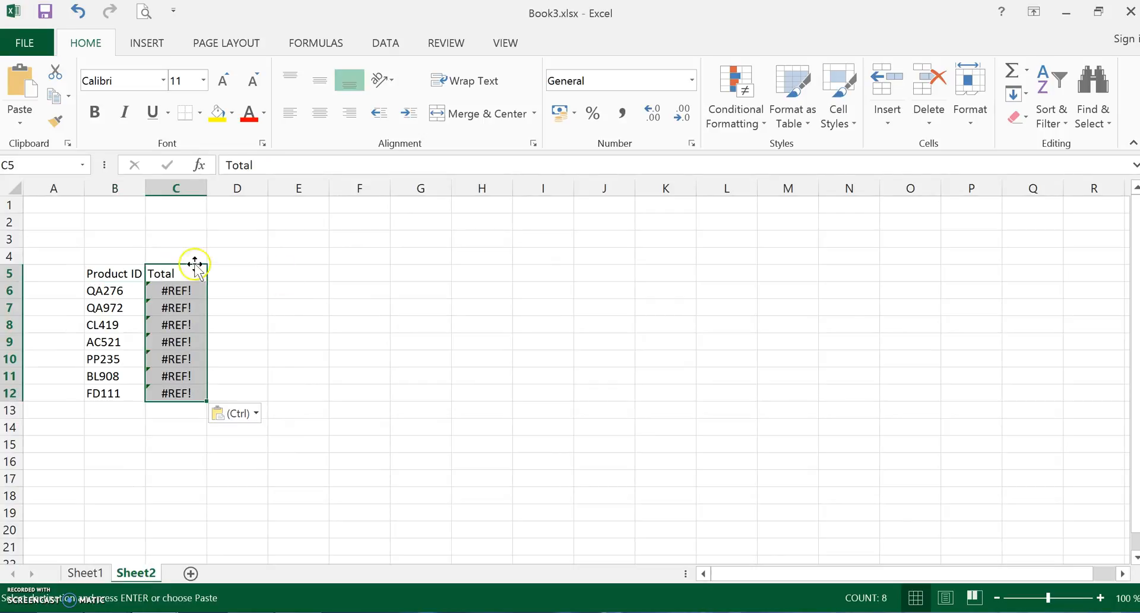
click(312, 322)
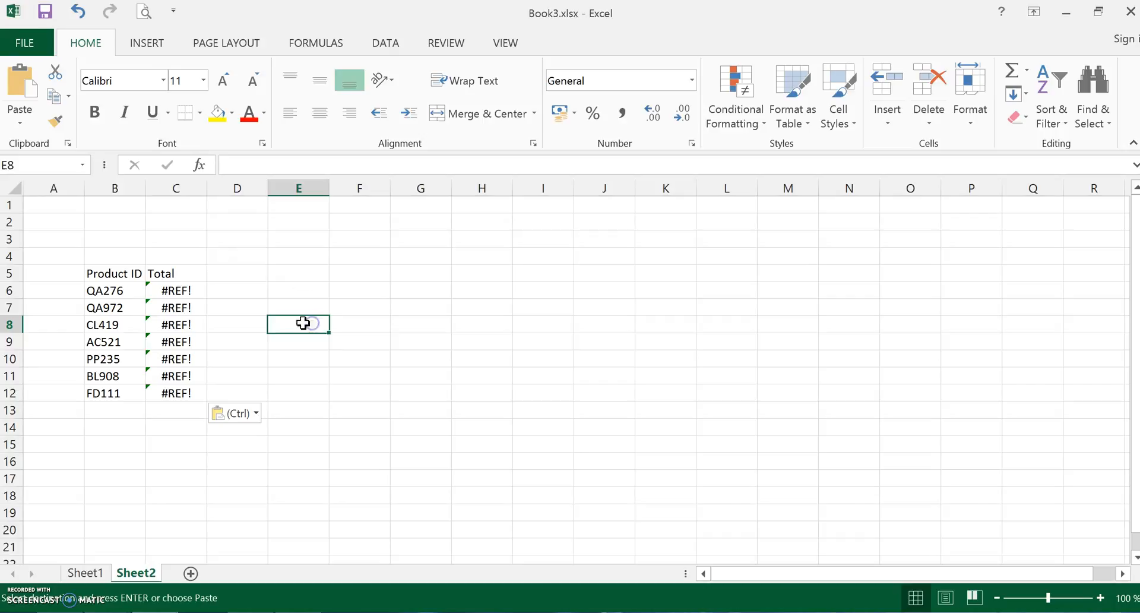
- Inspect the pasted Total formulas in C6:C12 on Sheet2 and check them against the source data on Sheet1
click(182, 288)
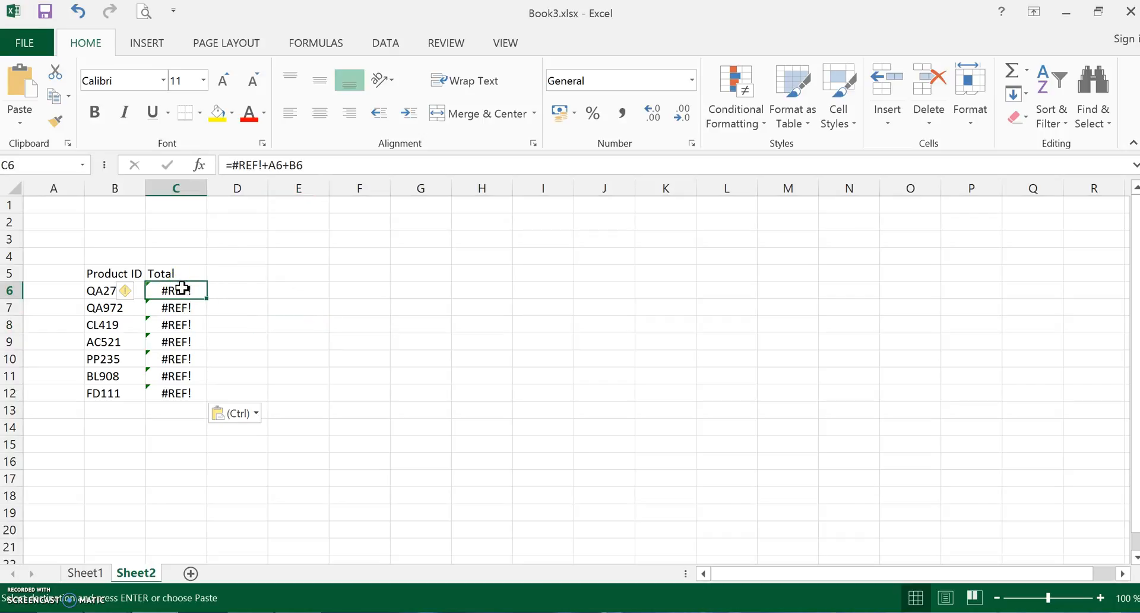
click(172, 307)
click(174, 337)
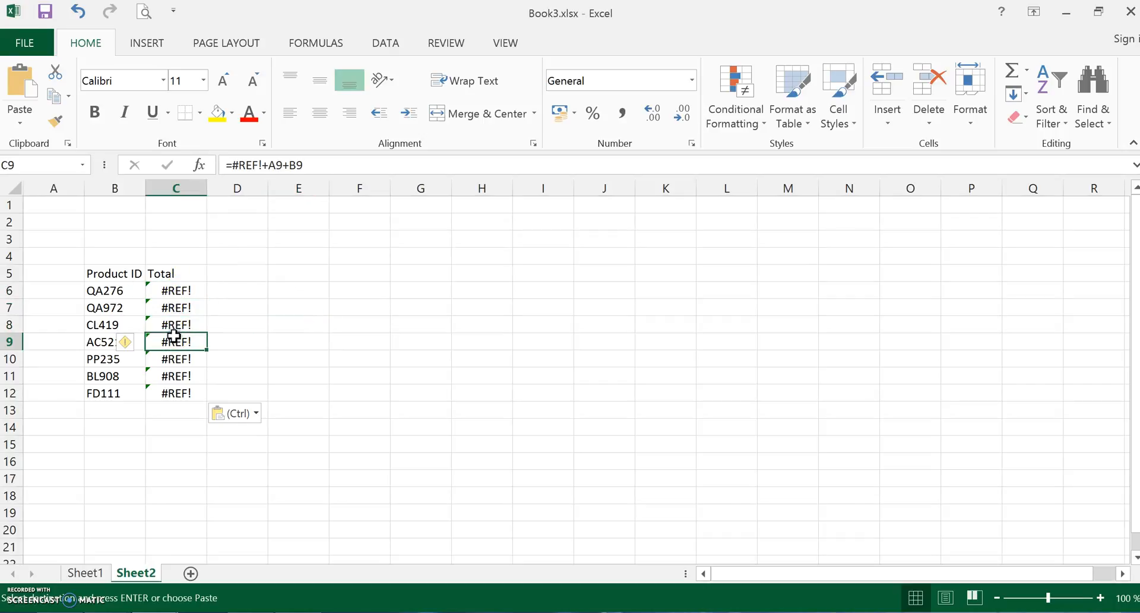
click(173, 354)
click(173, 374)
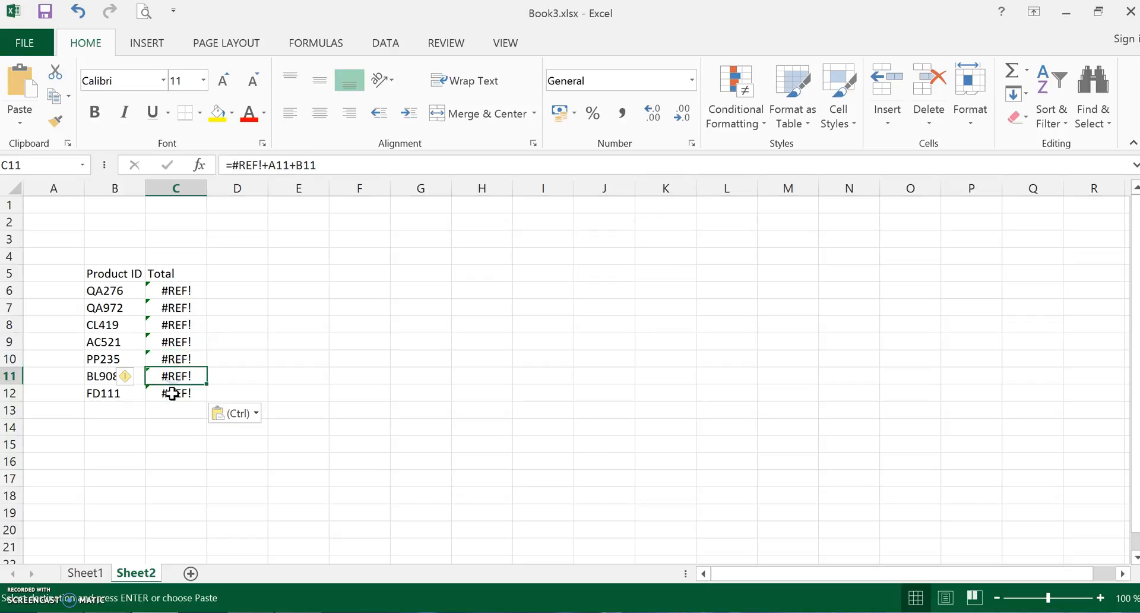
click(172, 393)
click(176, 328)
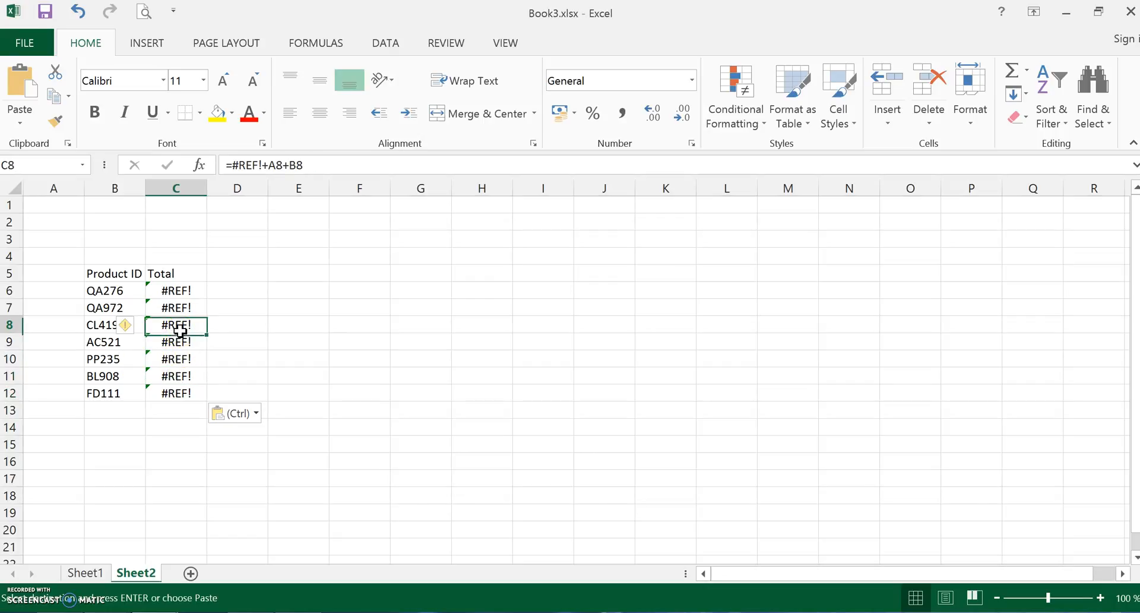
click(183, 292)
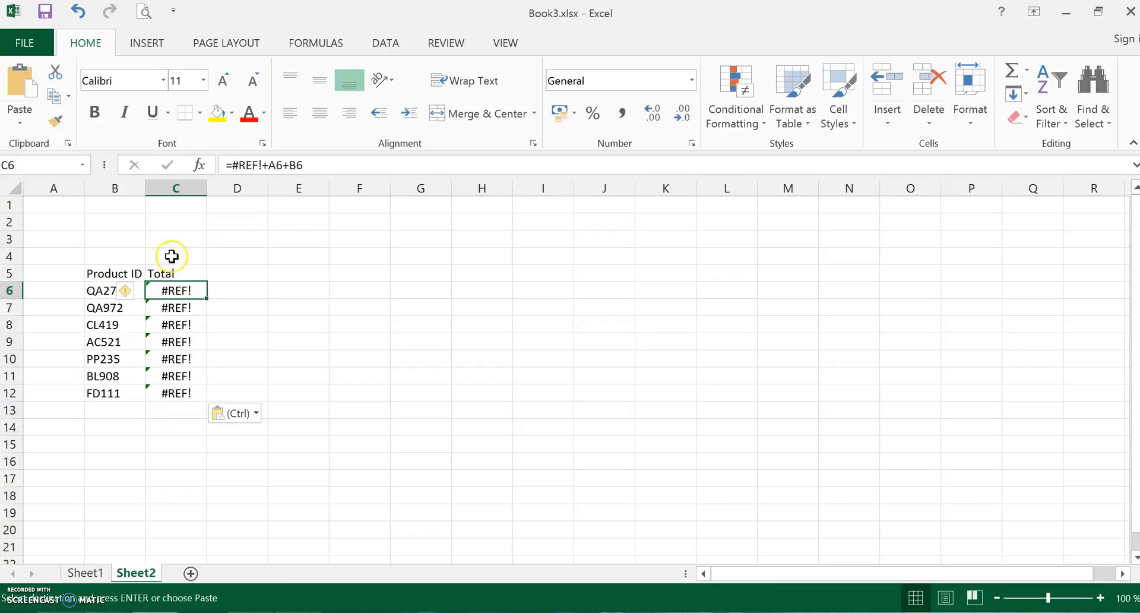
click(95, 577)
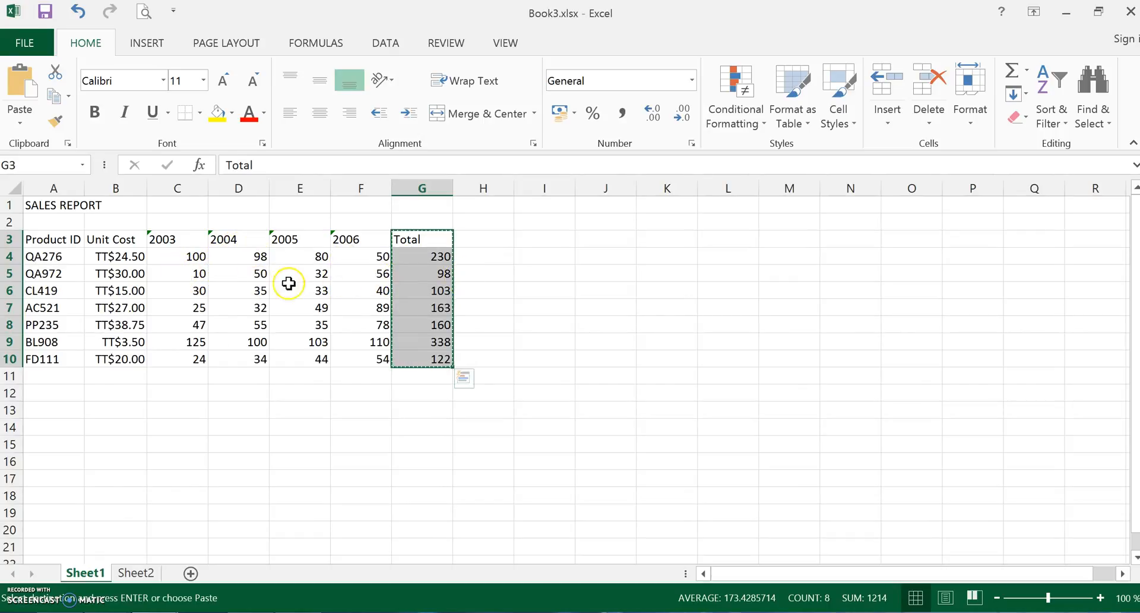
click(140, 573)
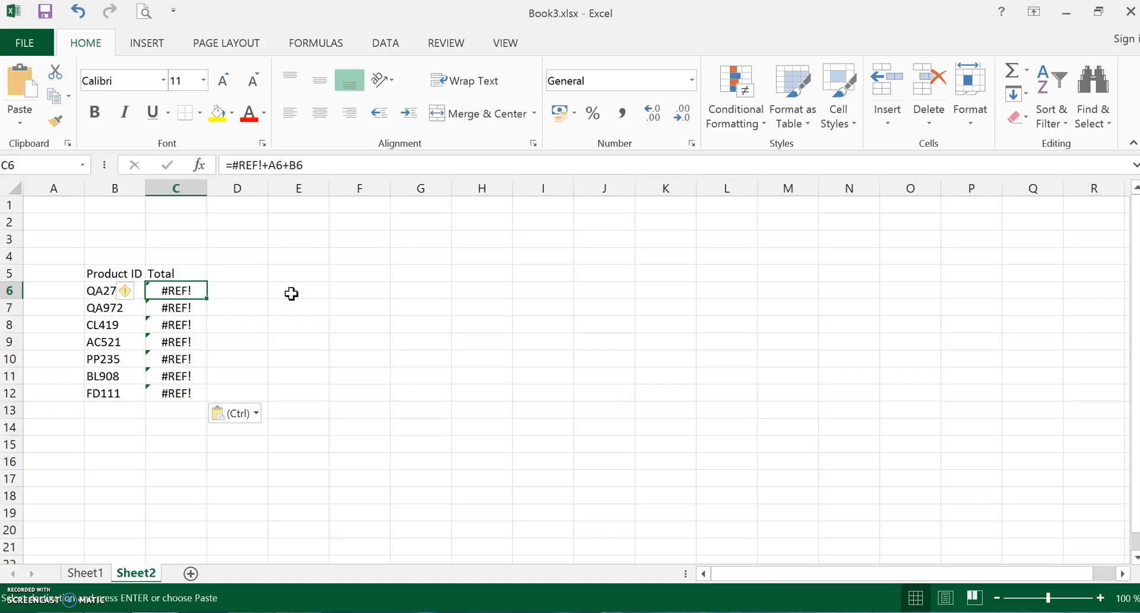
- Clear the pasted formulas from C6:C12 on Sheet2, keeping the Total heading
drag(177, 290, 178, 397)
key(Delete)
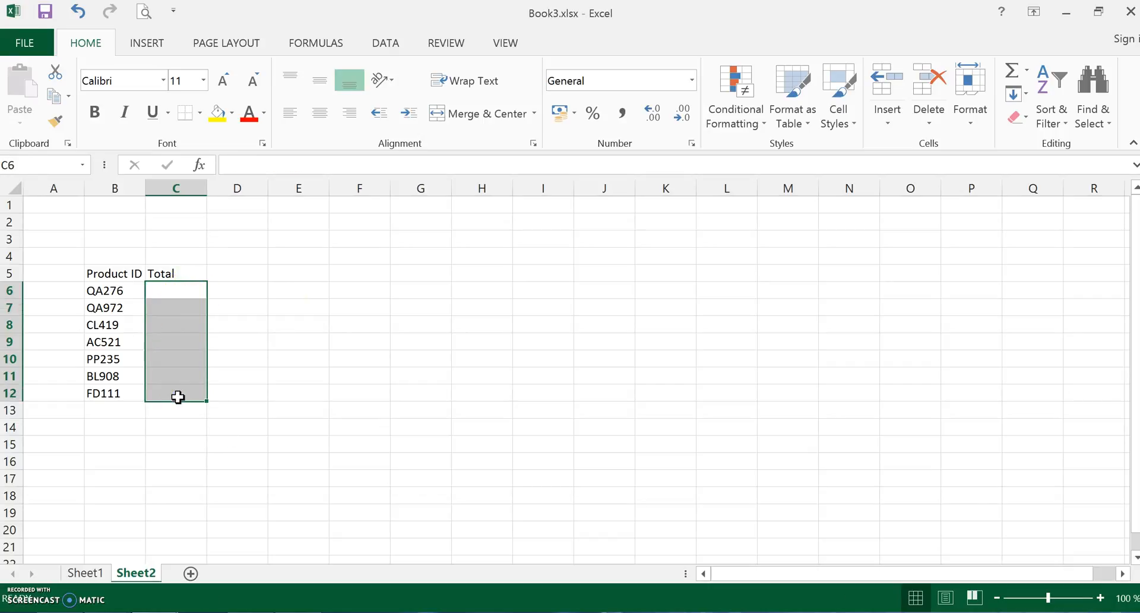
click(246, 307)
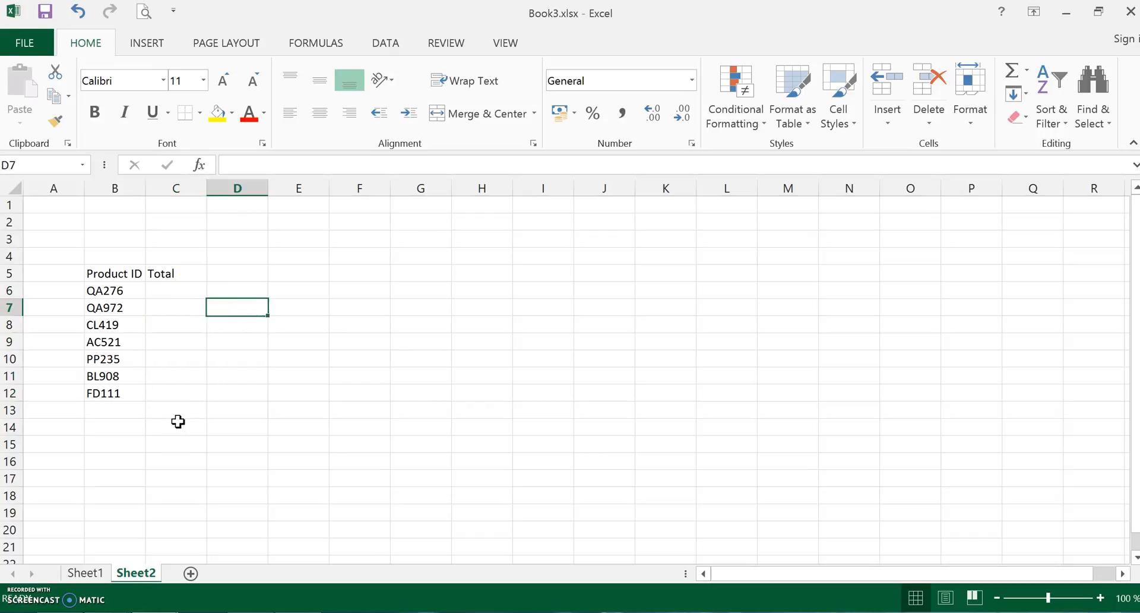
- Copy the QA276 total in G4 of Sheet1, paste it as a link into C6 of Sheet2, and inspect the resulting formula
click(86, 573)
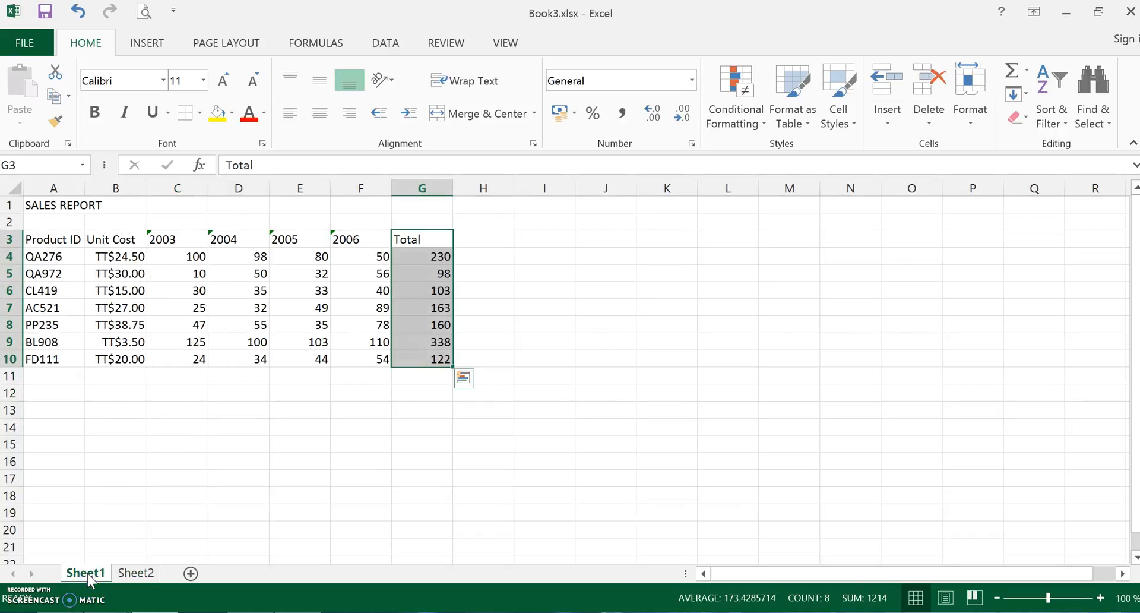
click(476, 407)
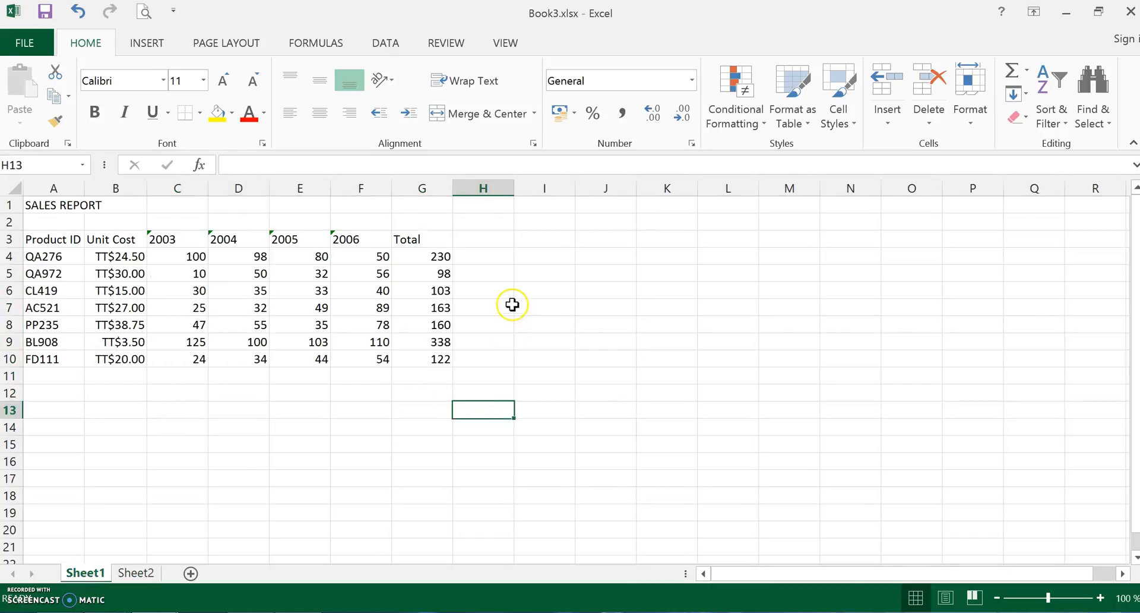
click(420, 256)
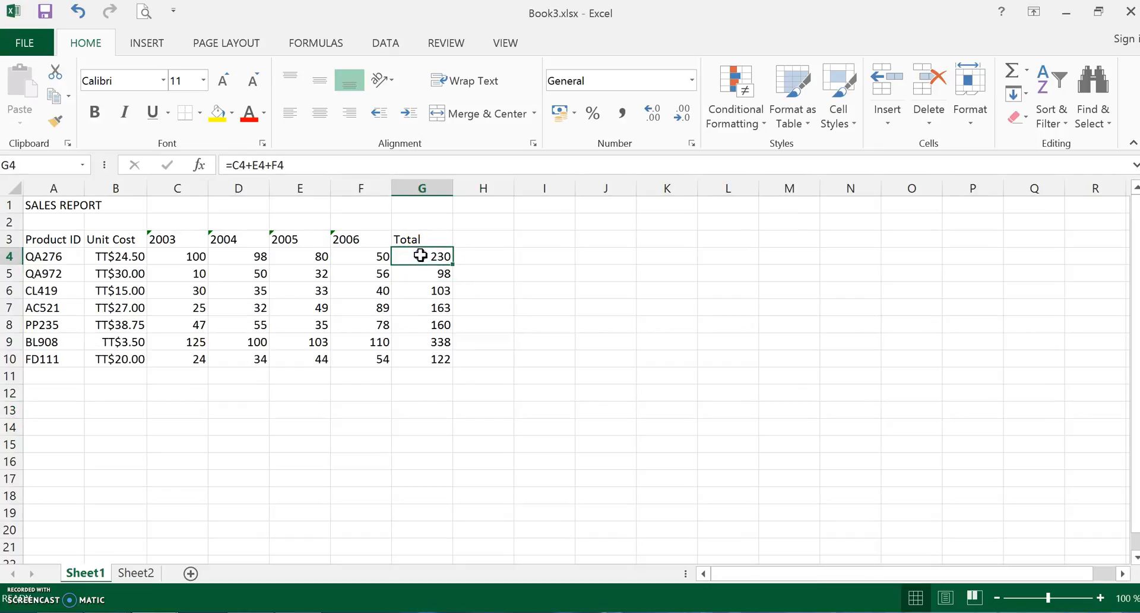
right_click(420, 256)
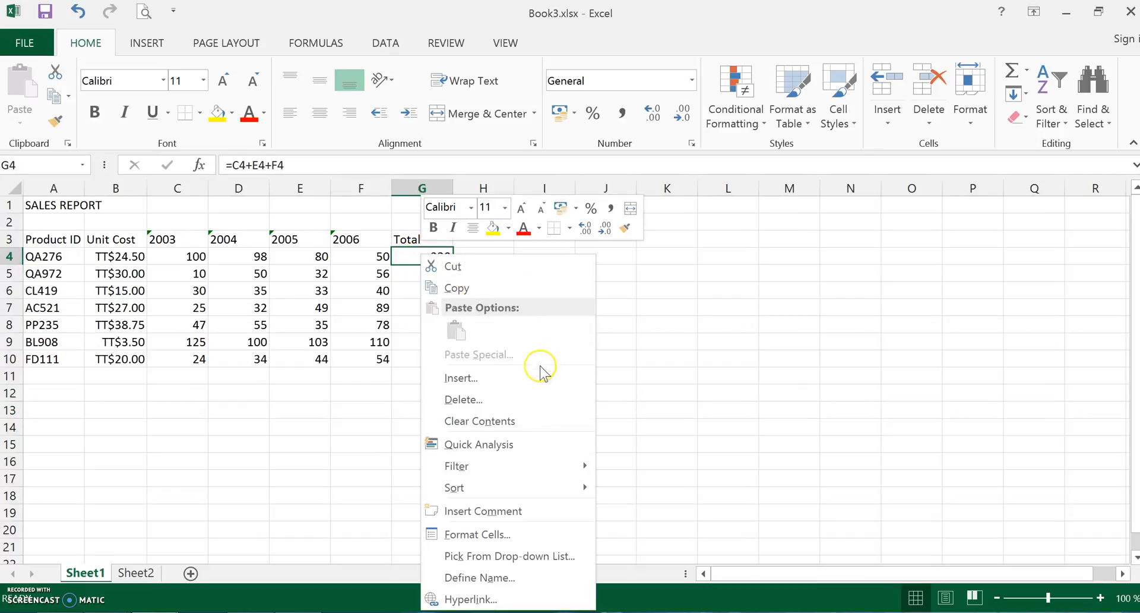
click(466, 288)
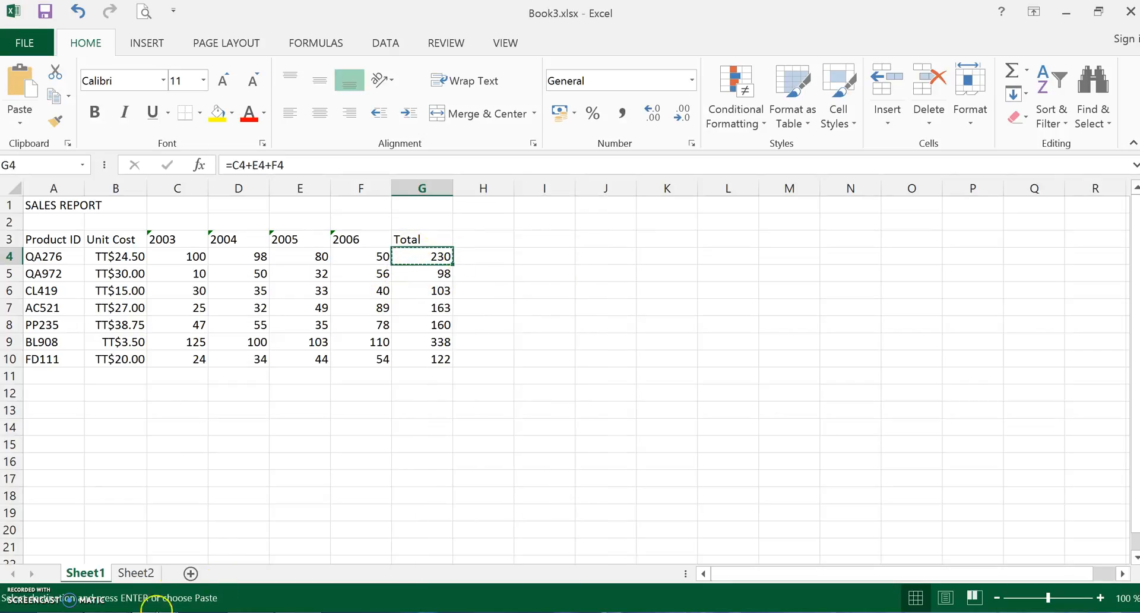
click(143, 575)
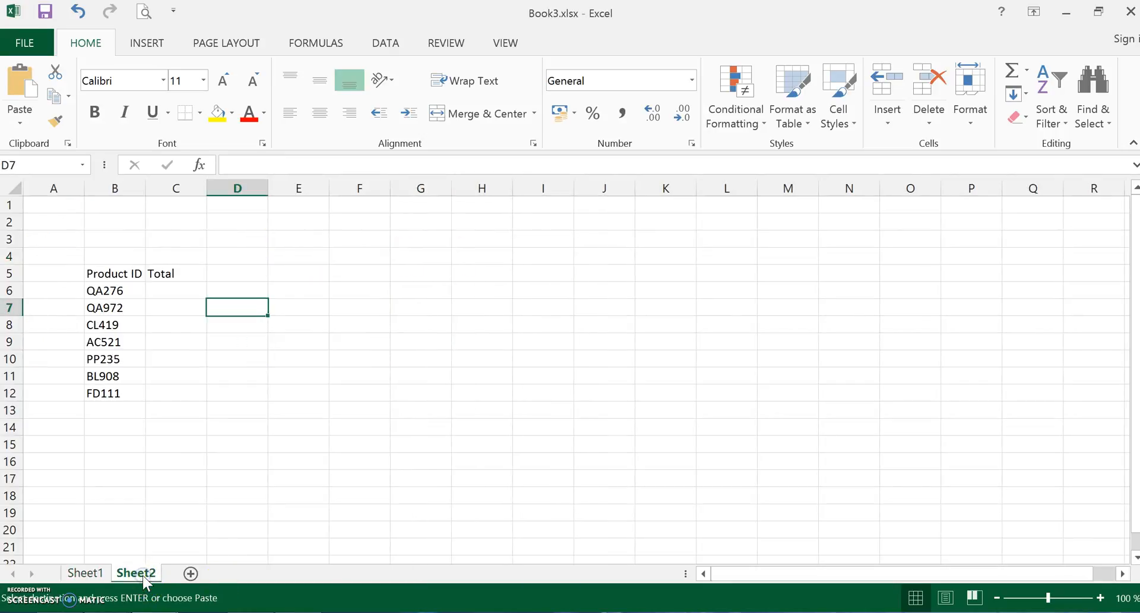
click(161, 289)
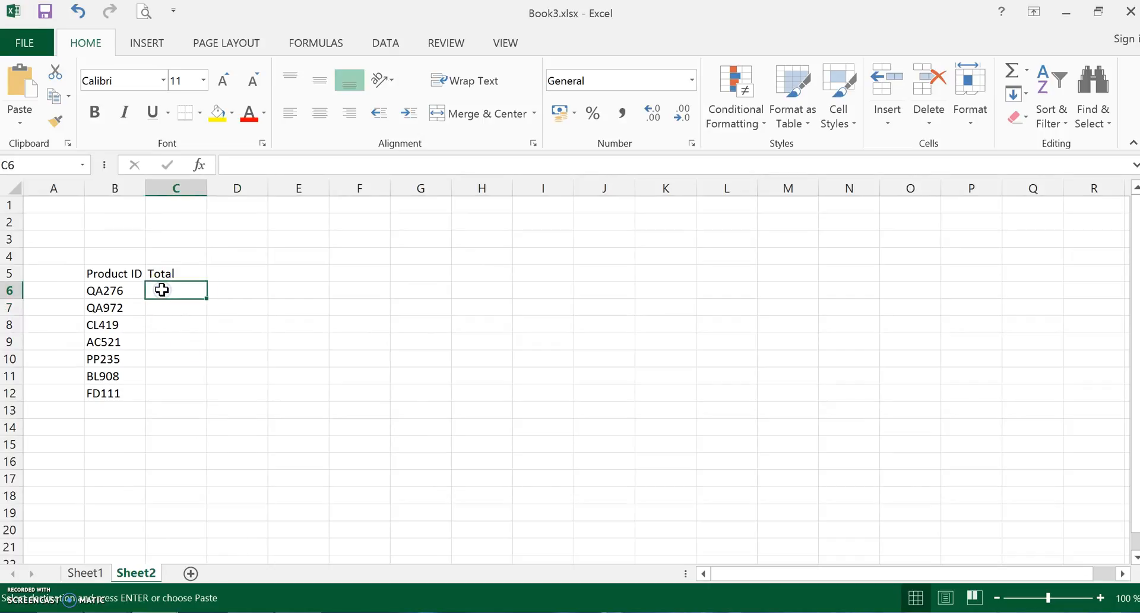
right_click(162, 290)
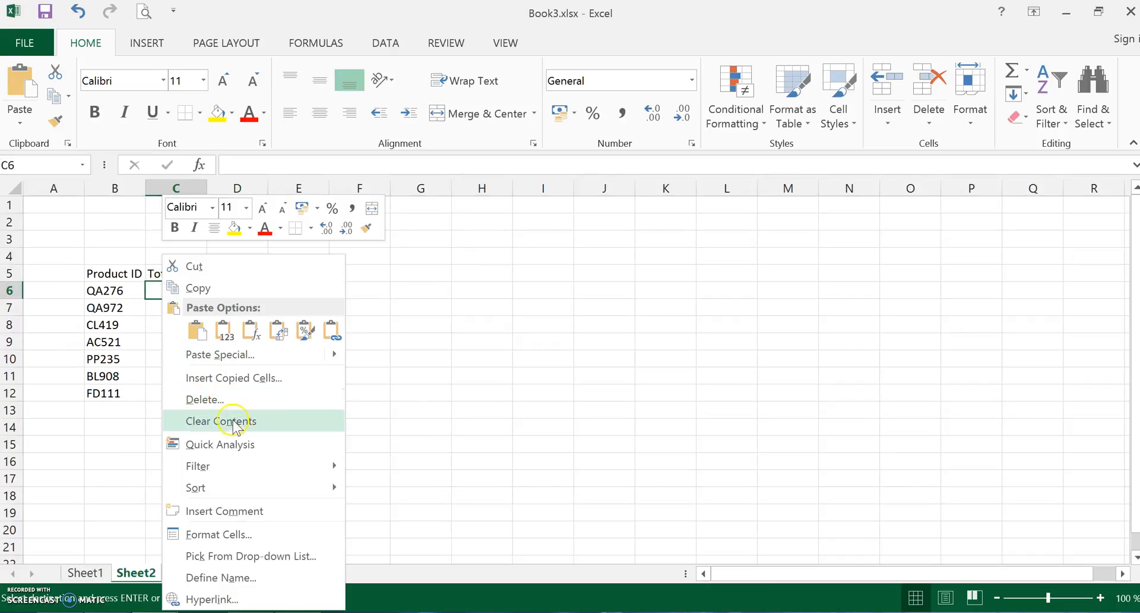
click(246, 355)
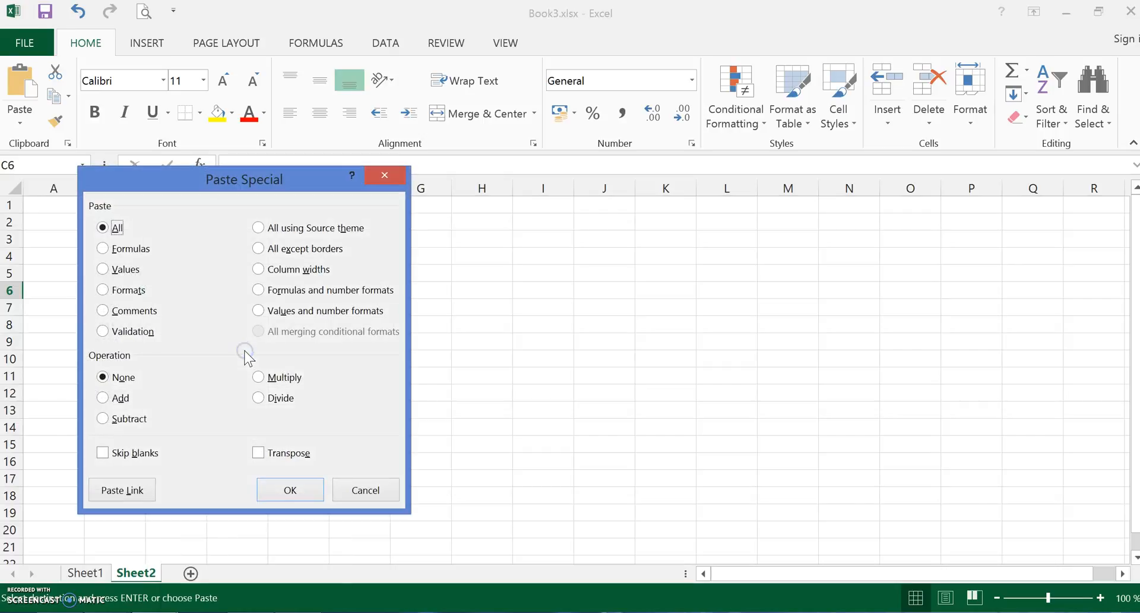
click(125, 490)
click(354, 325)
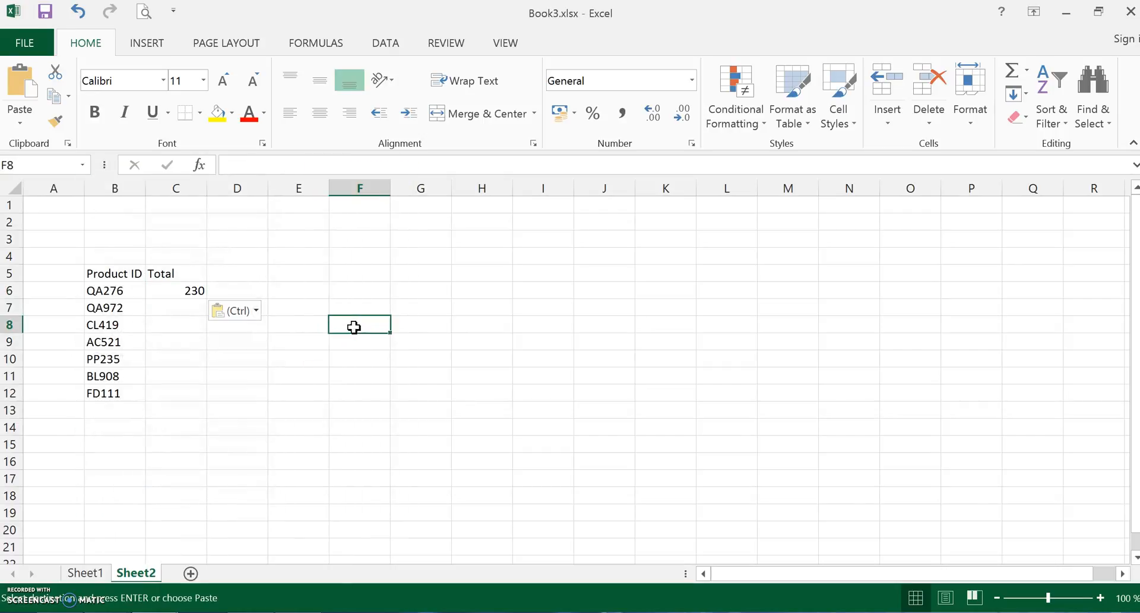
click(181, 292)
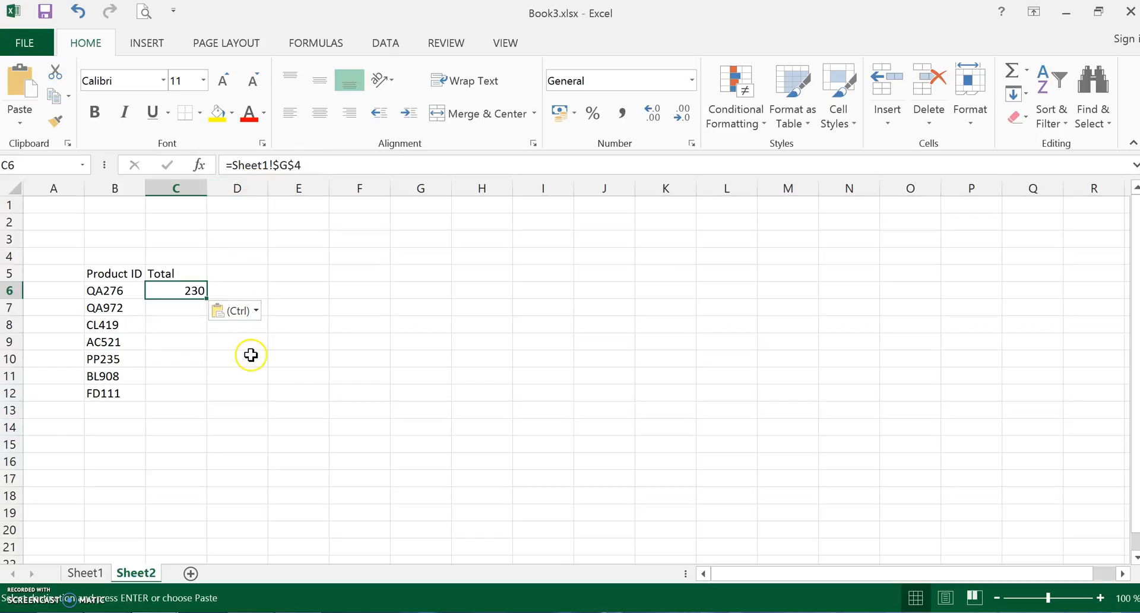
- Enter the formula =Sheet1!G5 in C7 of Sheet2 by referencing the QA972 total on Sheet1
click(174, 307)
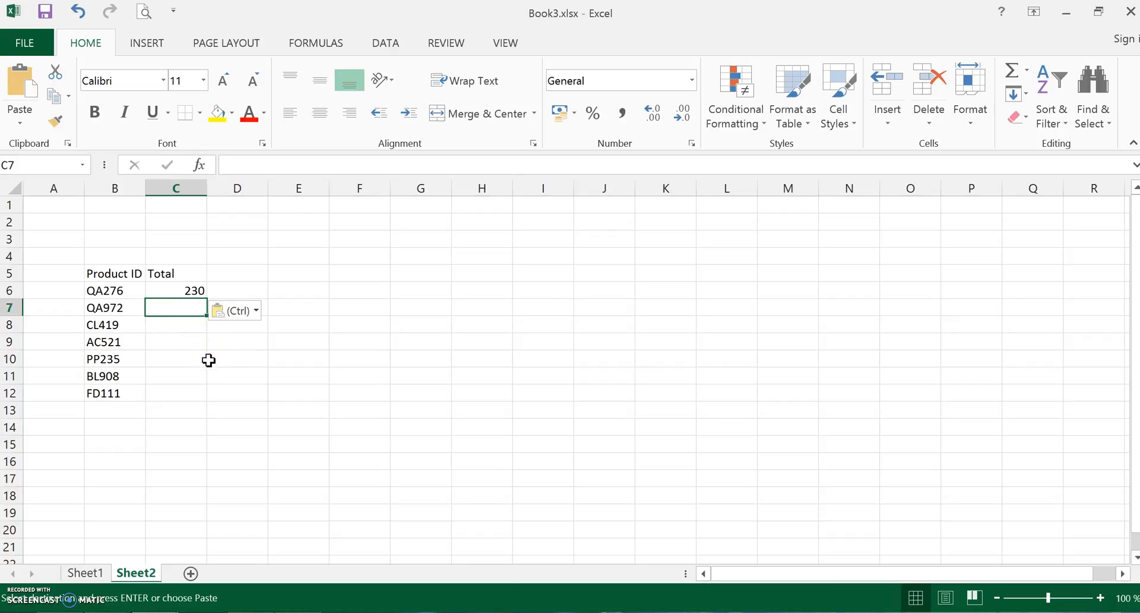
text(=)
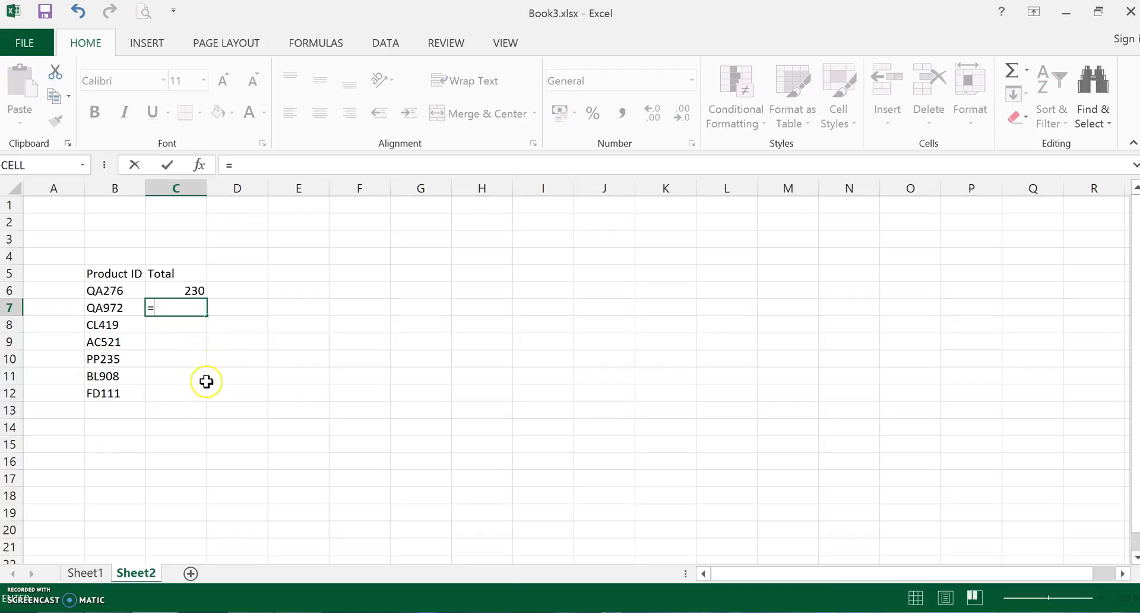
click(92, 573)
click(436, 274)
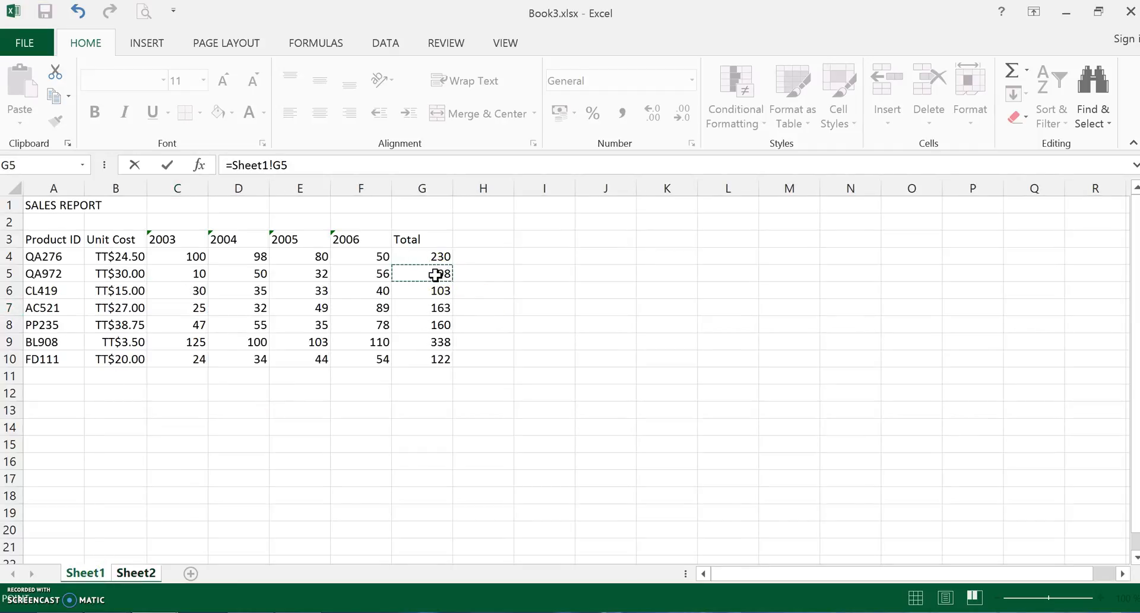
key(Return)
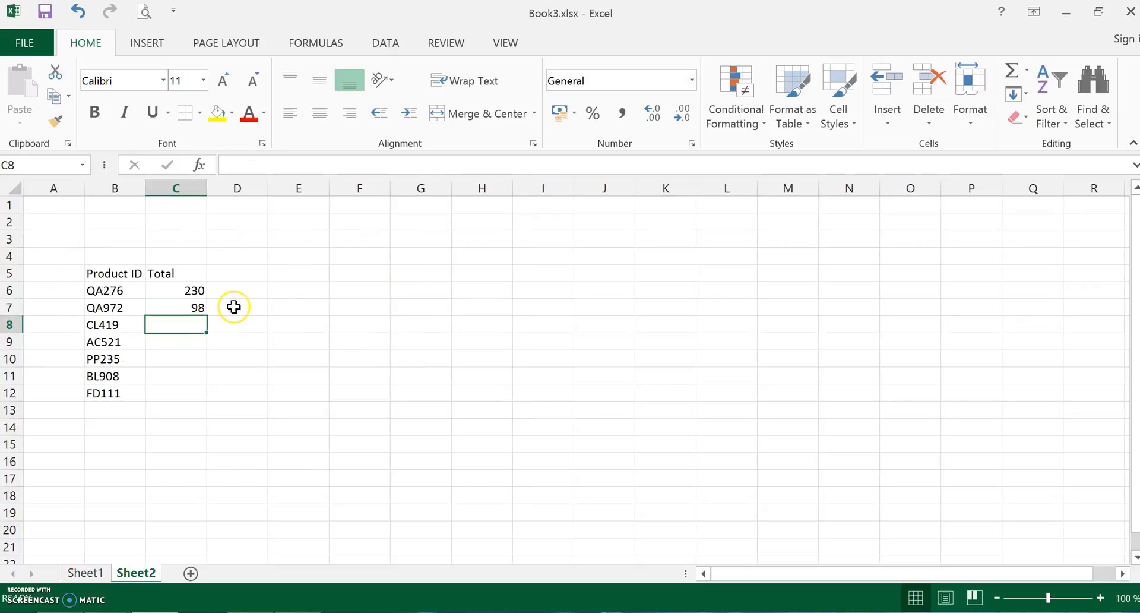
- Fill the C7 formula down through C12 on Sheet2 and compare the totals on the two sheets
click(179, 309)
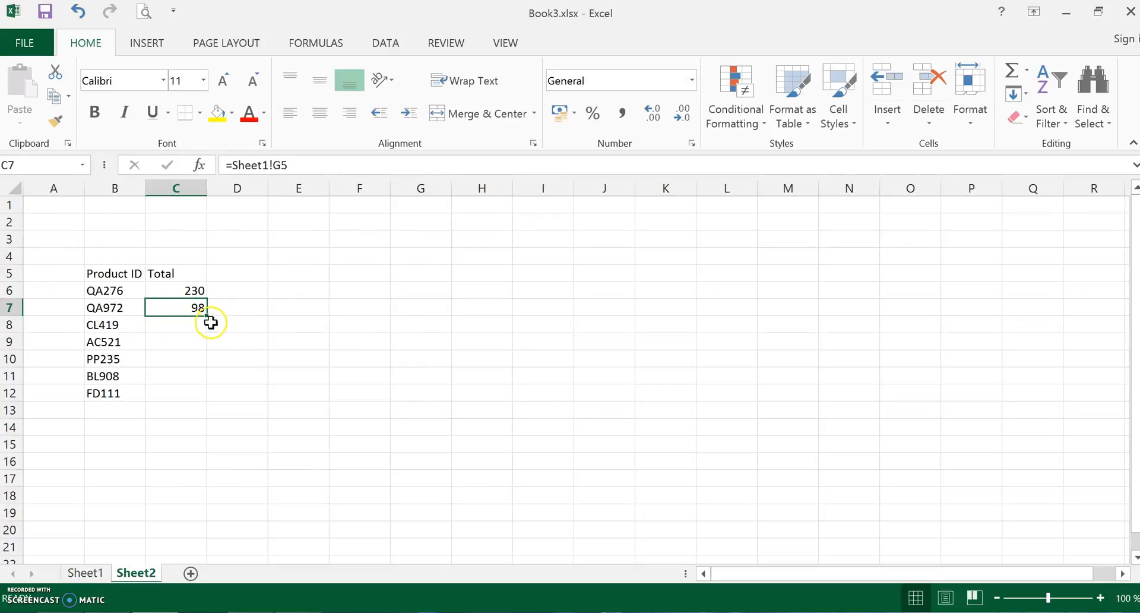
drag(207, 318, 203, 406)
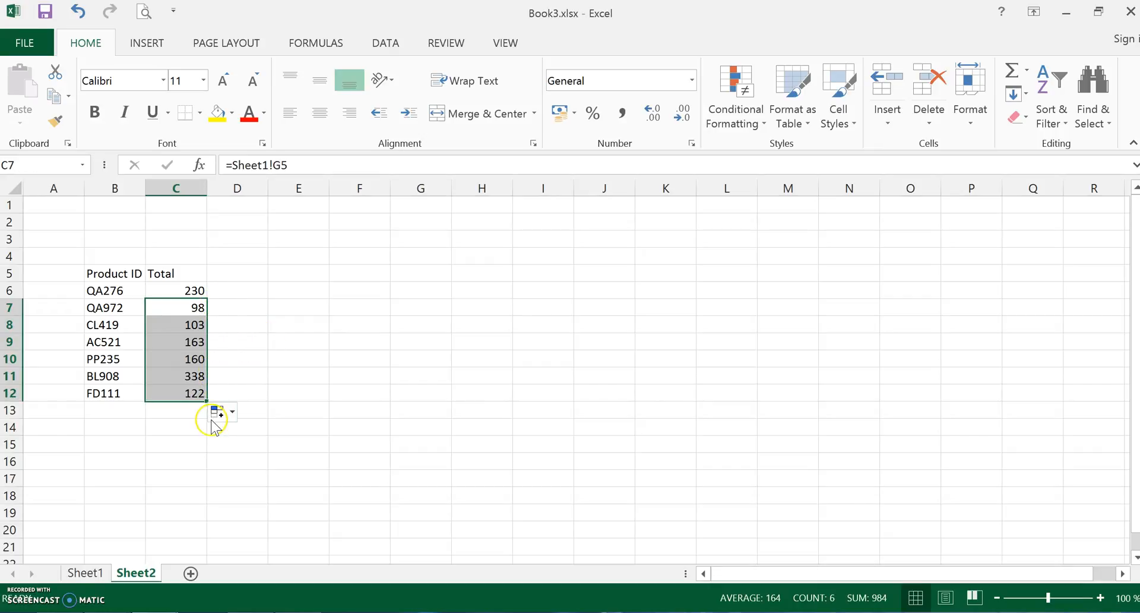
click(261, 351)
click(83, 573)
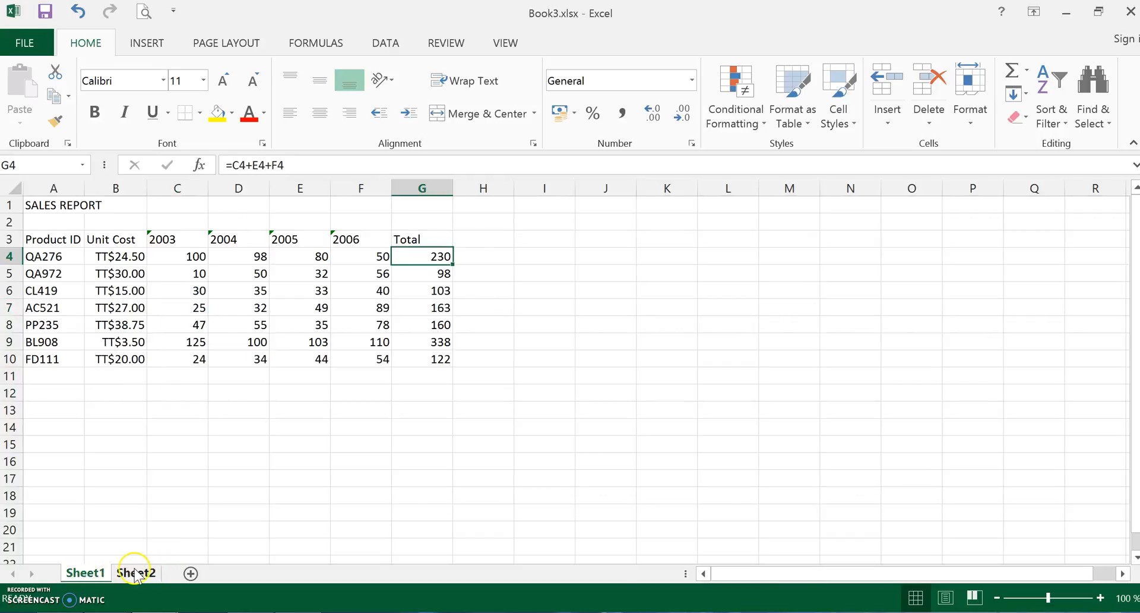
click(136, 573)
click(83, 572)
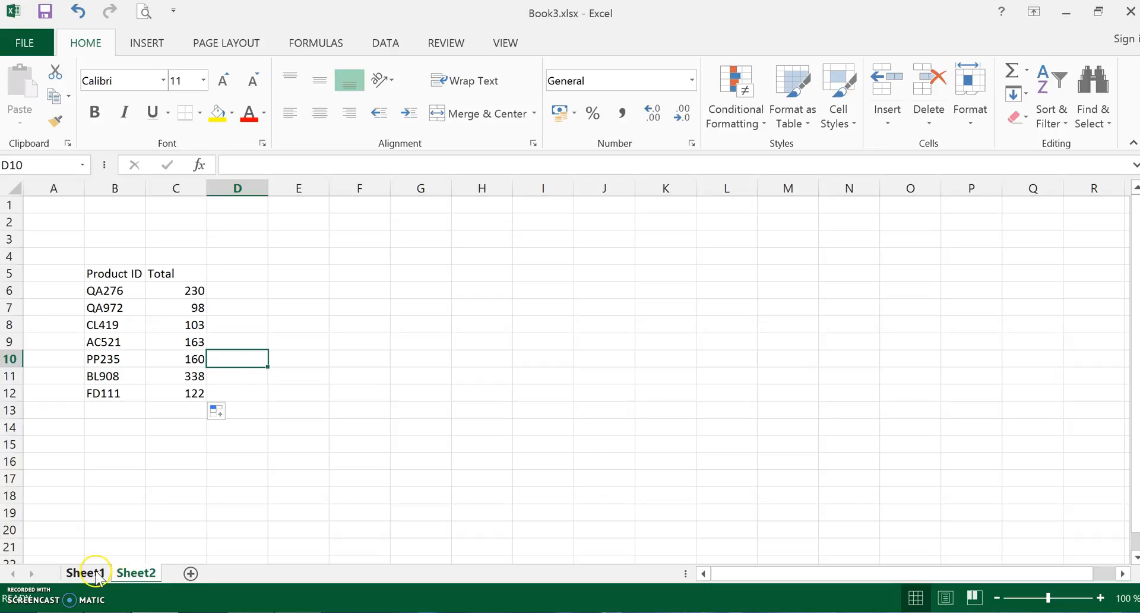
- Inspect the link formulas behind the QA972 and AC521 totals in C7 and C9 of Sheet2
click(135, 574)
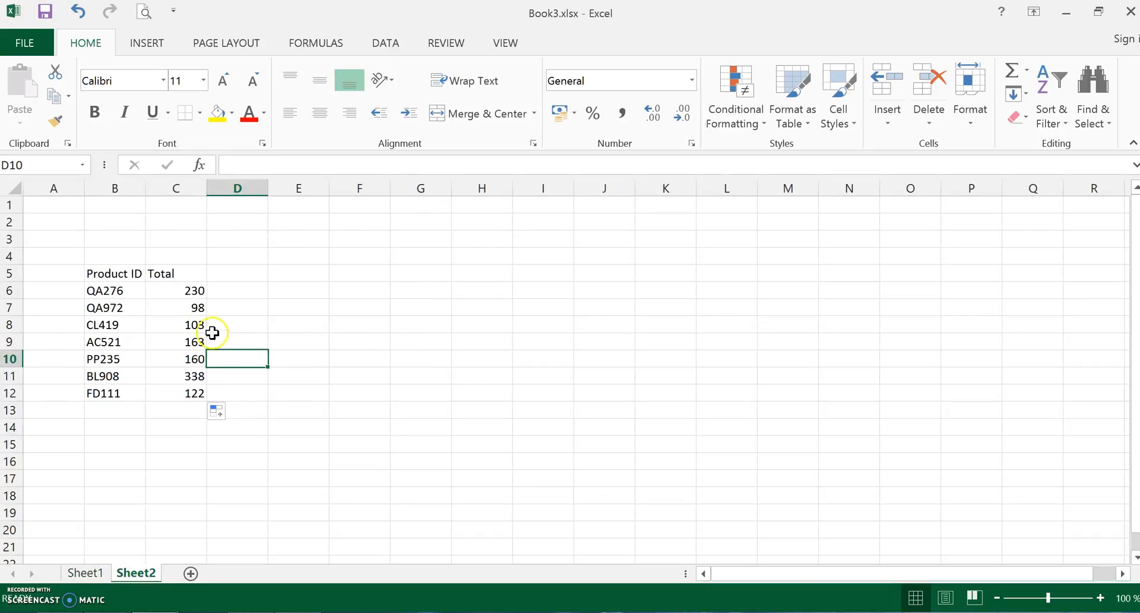
click(191, 307)
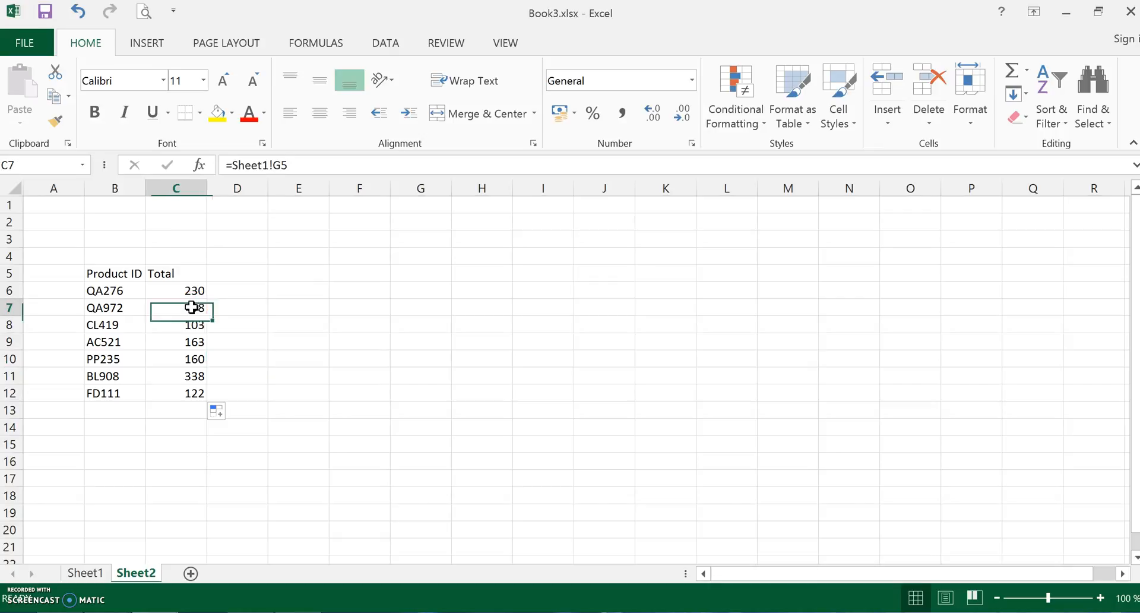
click(183, 339)
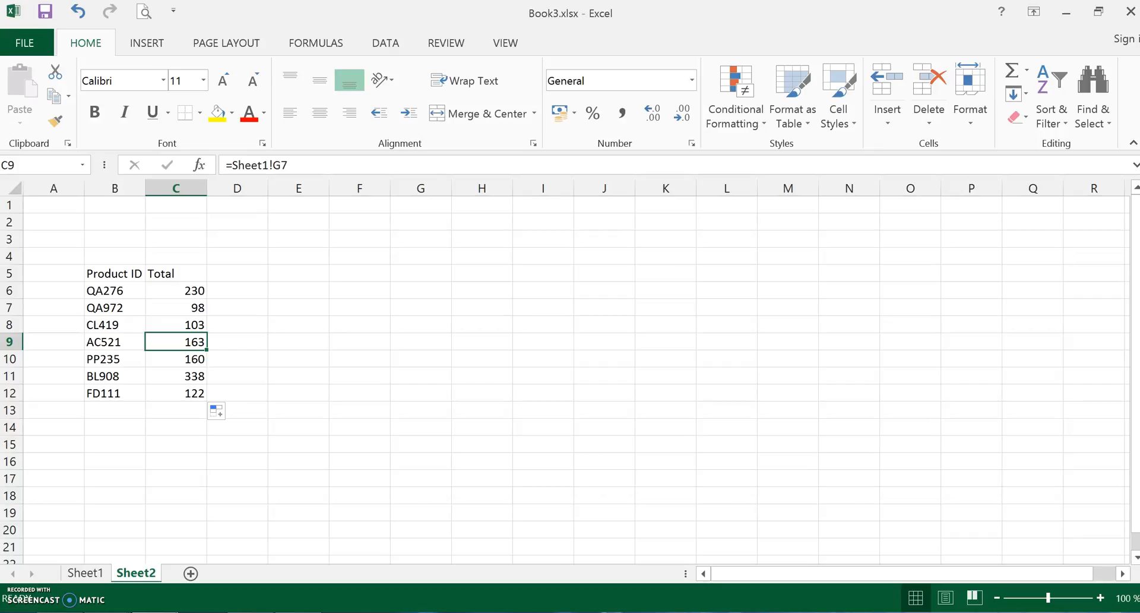
- Correct the QA276 total in G4 of Sheet1 to =C4+D4+E4+F4 by adding the missing 2004 figure
click(84, 573)
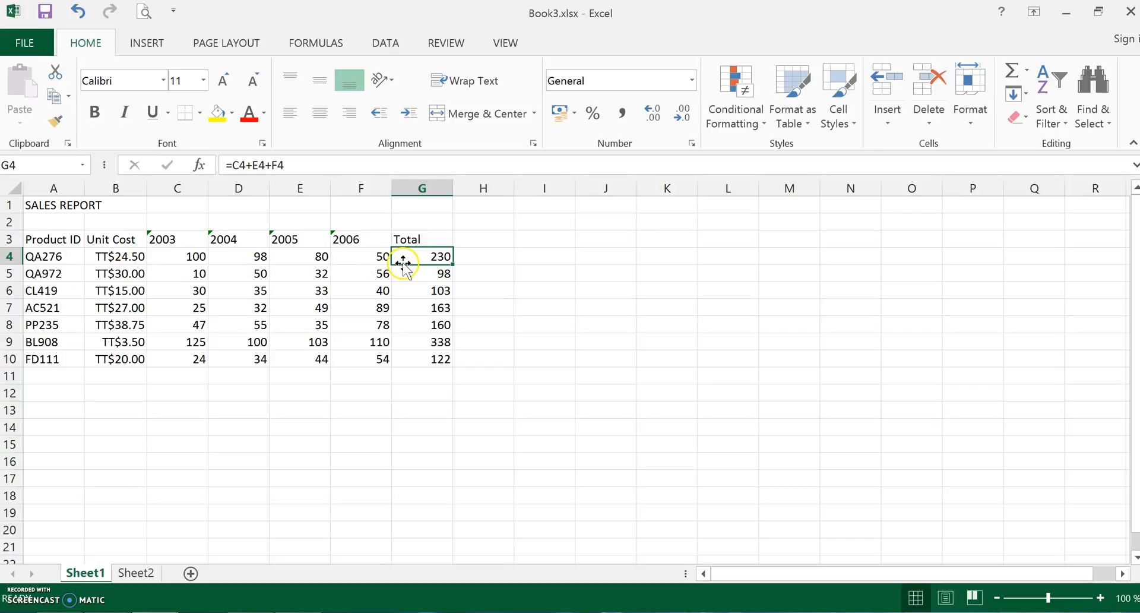
click(440, 266)
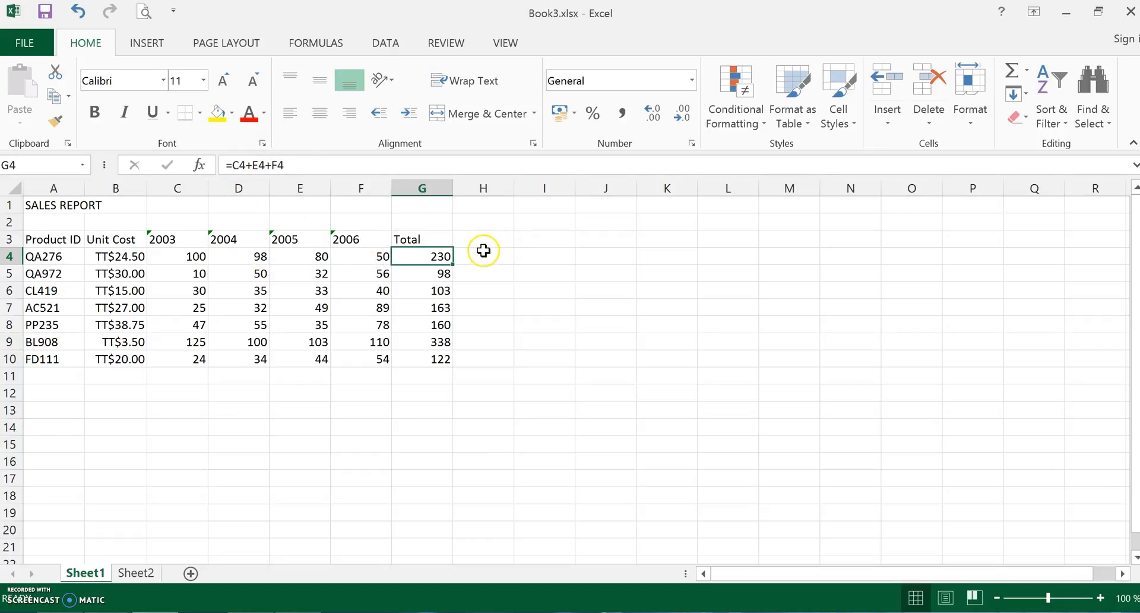
click(436, 256)
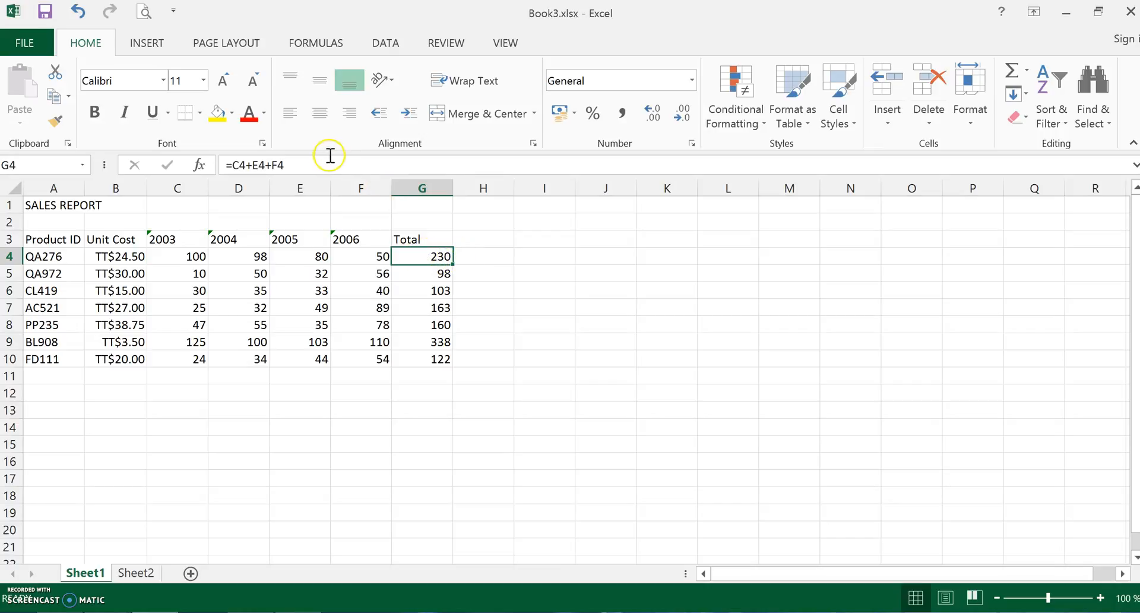
click(253, 164)
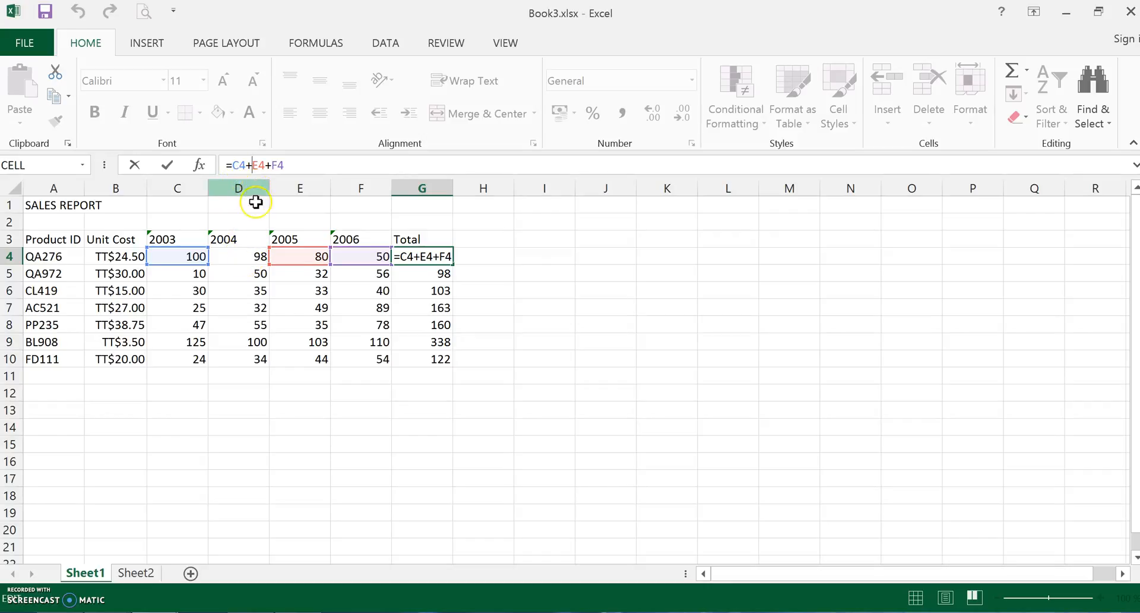
click(244, 256)
text(+D)
click(273, 165)
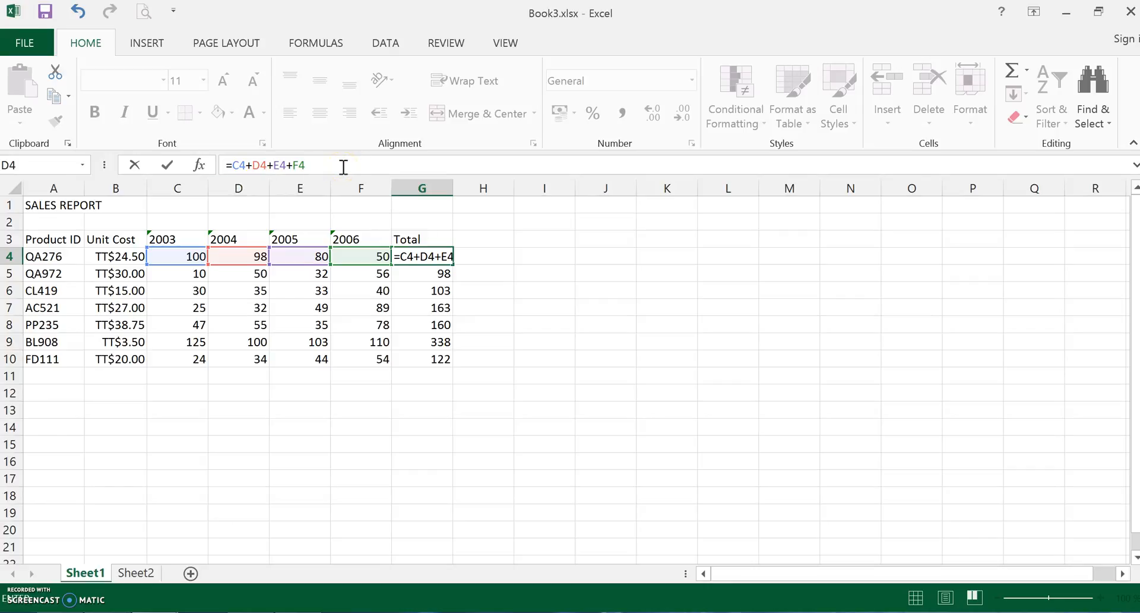
key(Return)
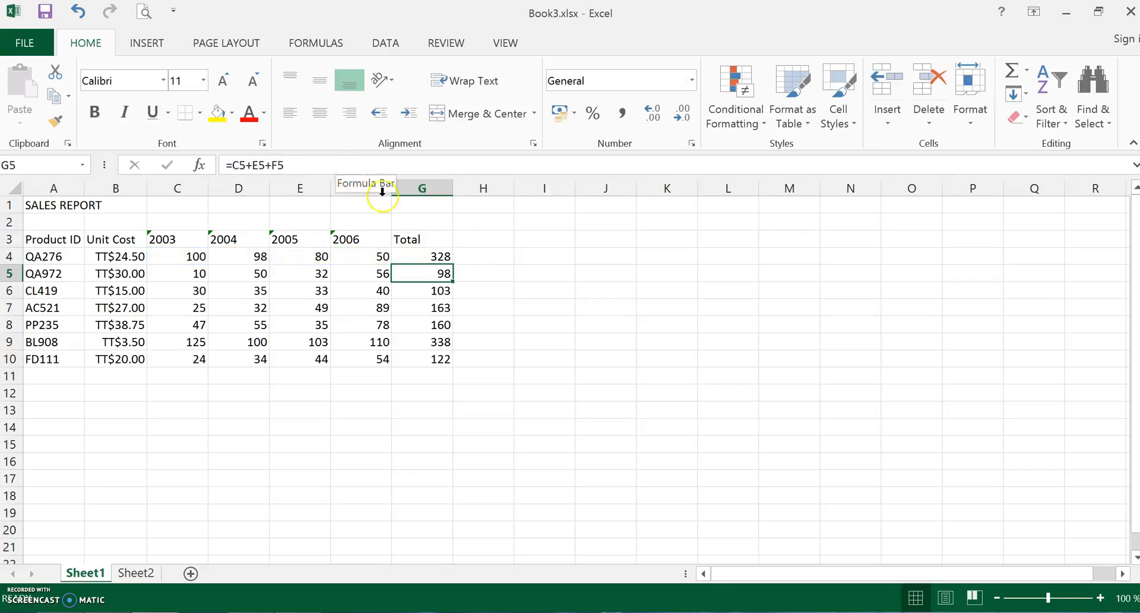
- Fill the G4 total formula down through G10 on Sheet1 and inspect the resulting formula in G6
click(435, 254)
drag(454, 266, 445, 374)
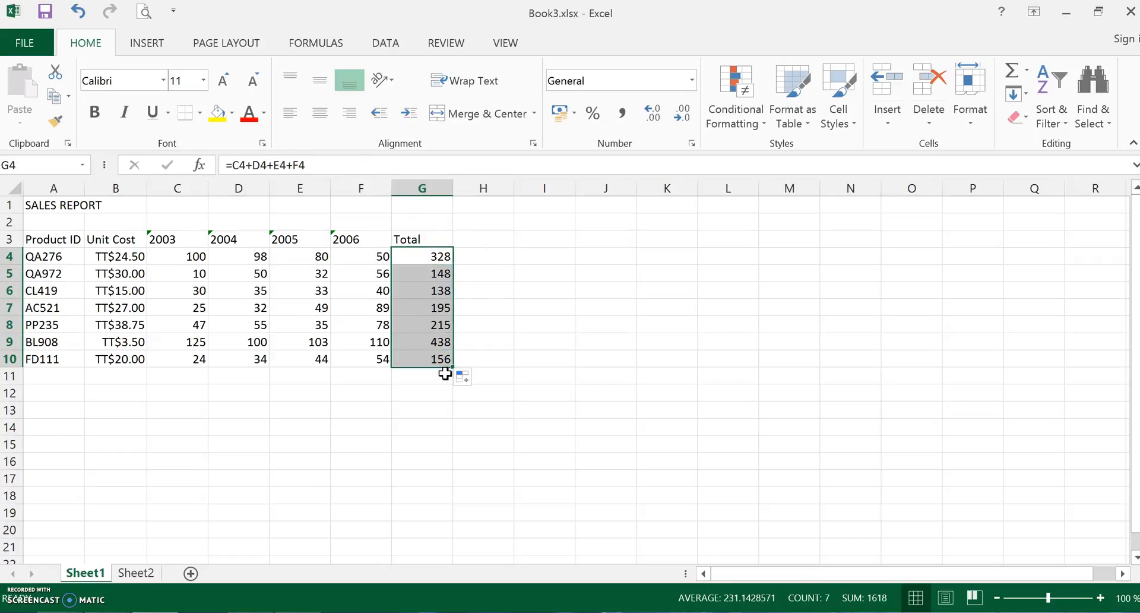
click(578, 271)
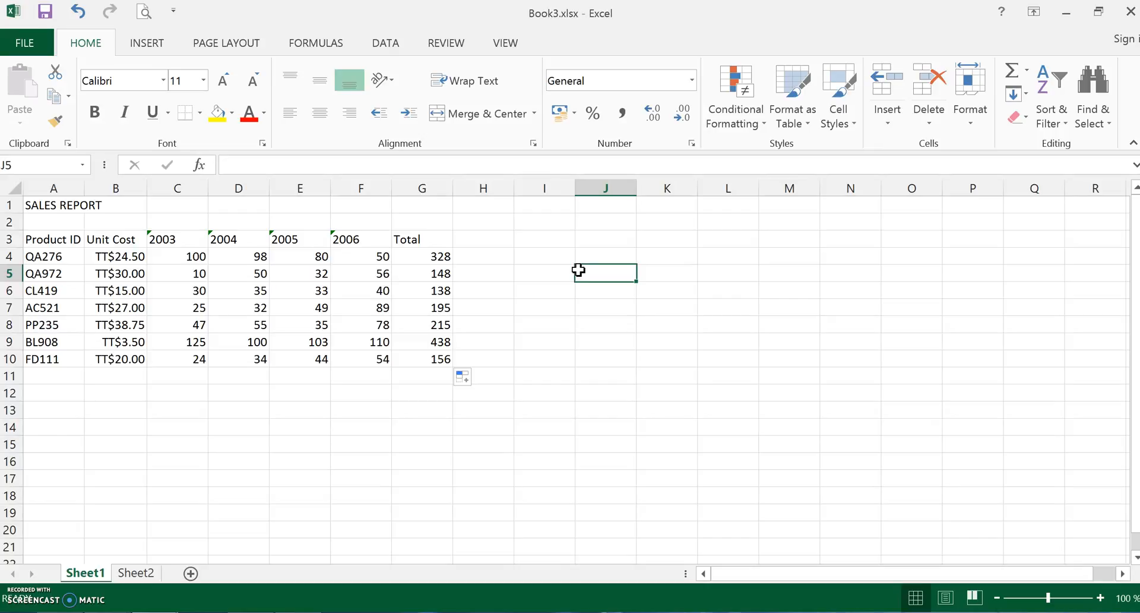
click(336, 325)
click(446, 293)
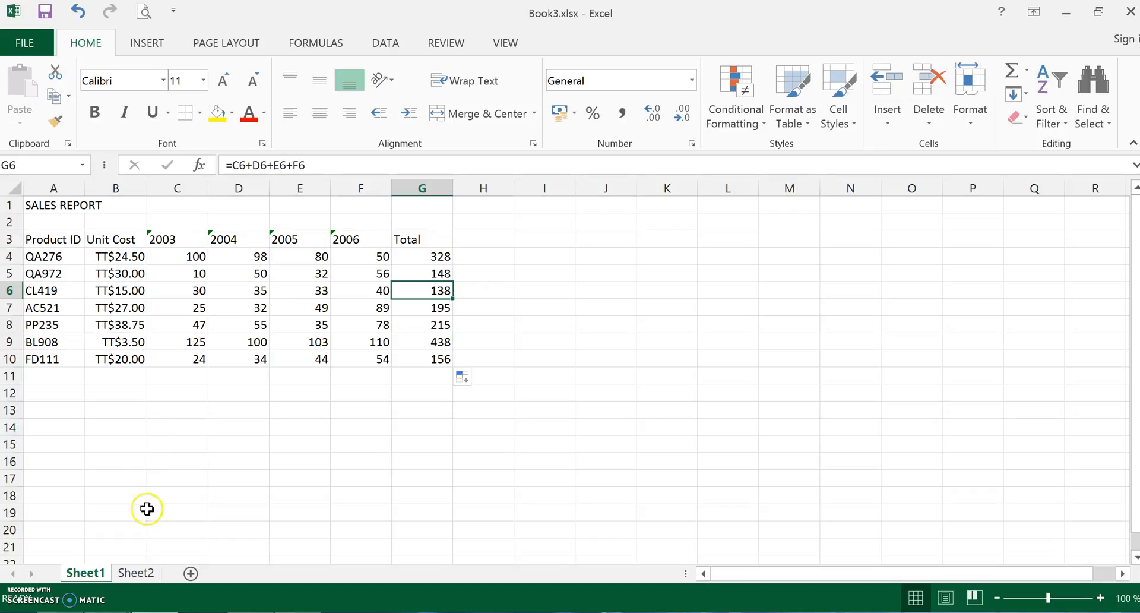
- Compare the linked totals in C6:C12 of Sheet2 with the recalculated totals on Sheet1
click(140, 575)
click(87, 574)
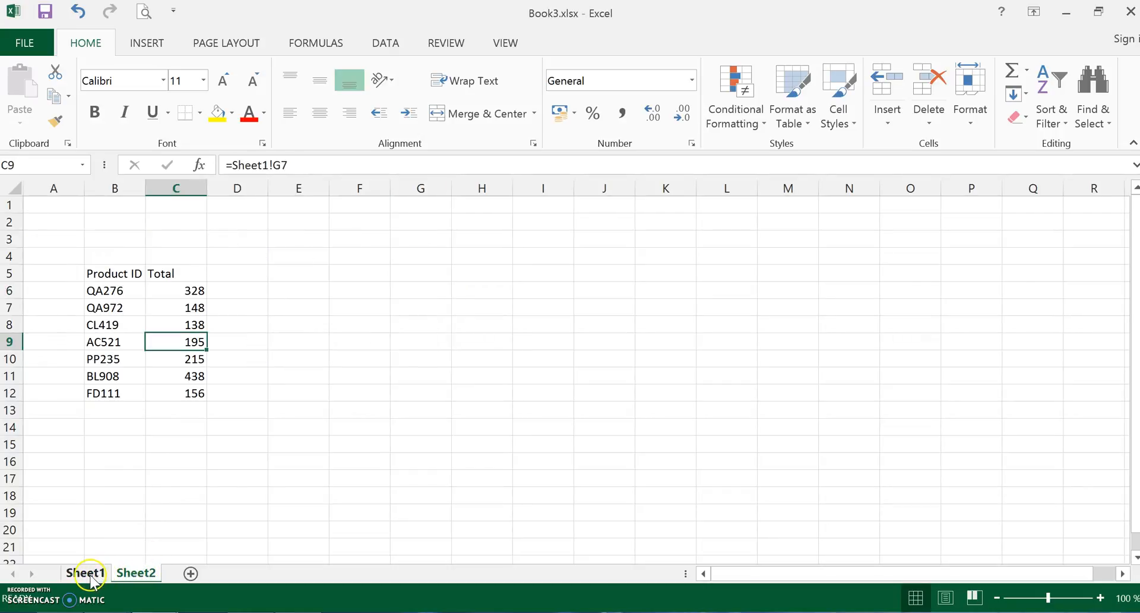
click(128, 575)
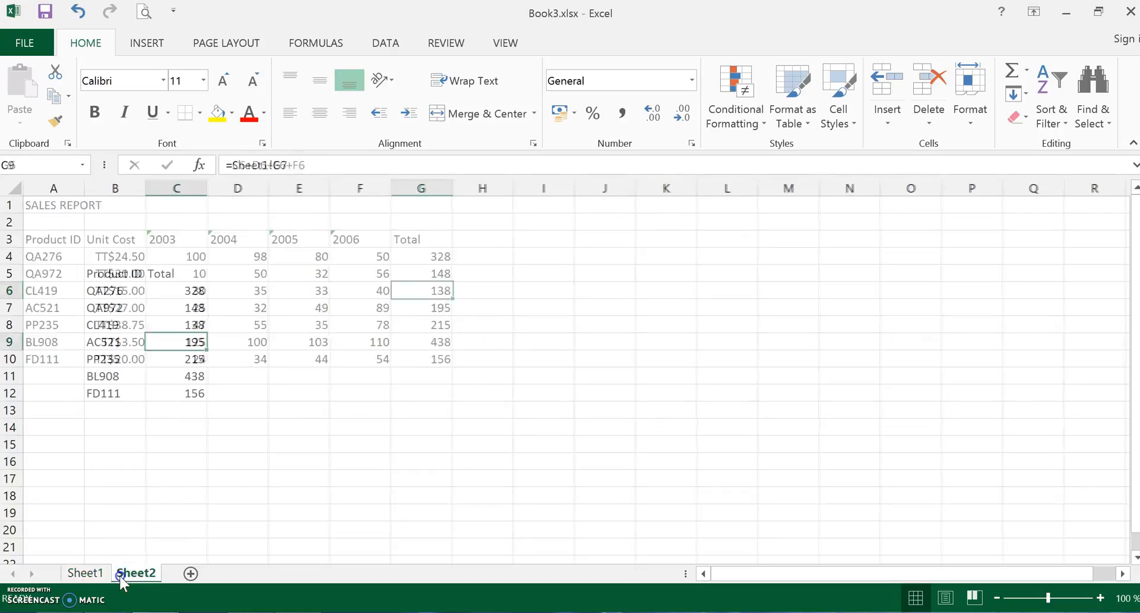
click(219, 493)
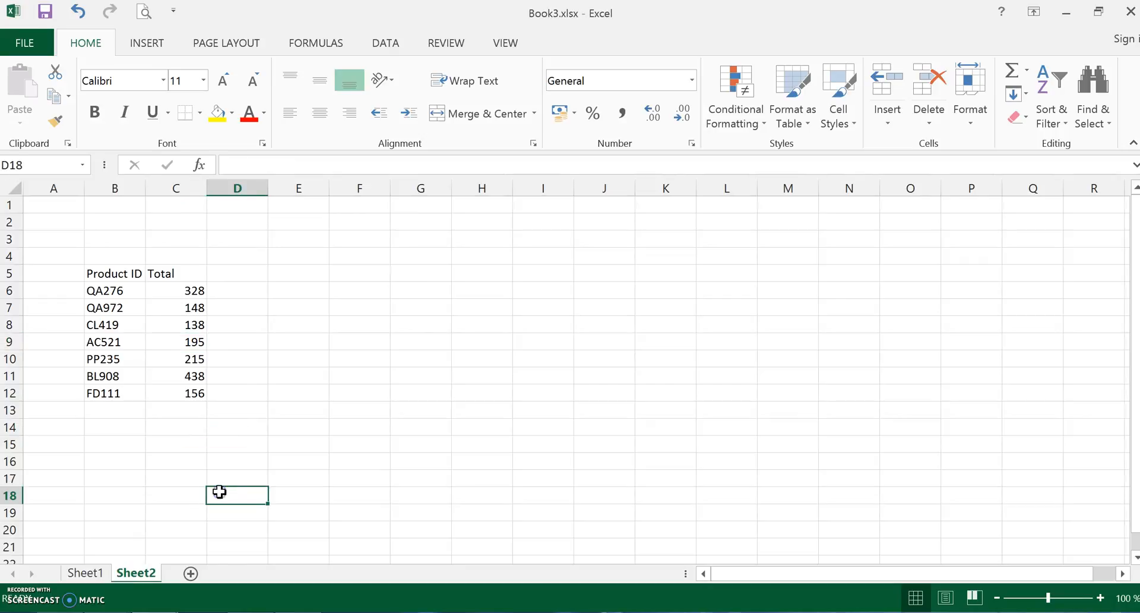